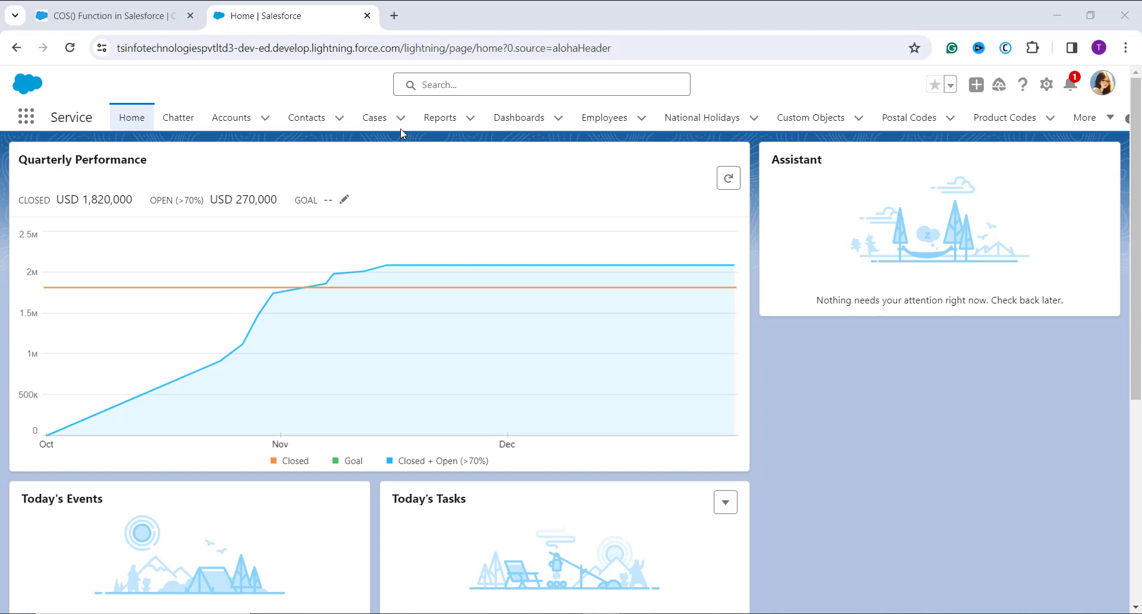
Open the Lead object's Fields & Relationships in the Setup Object Manager
left_click(1048, 88)
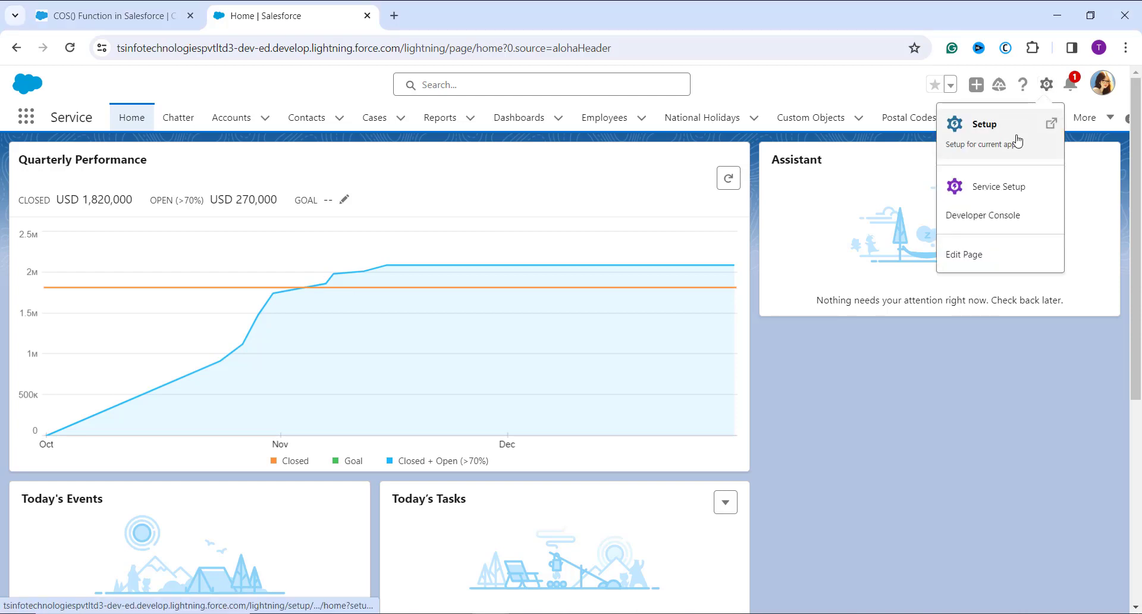
left_click(1018, 140)
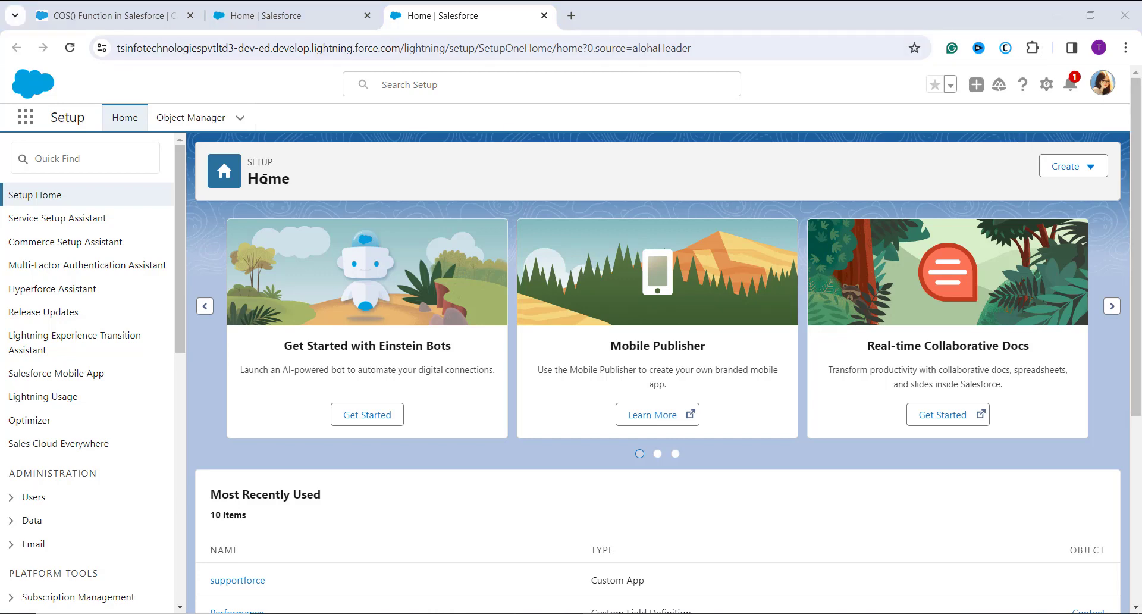
left_click(171, 118)
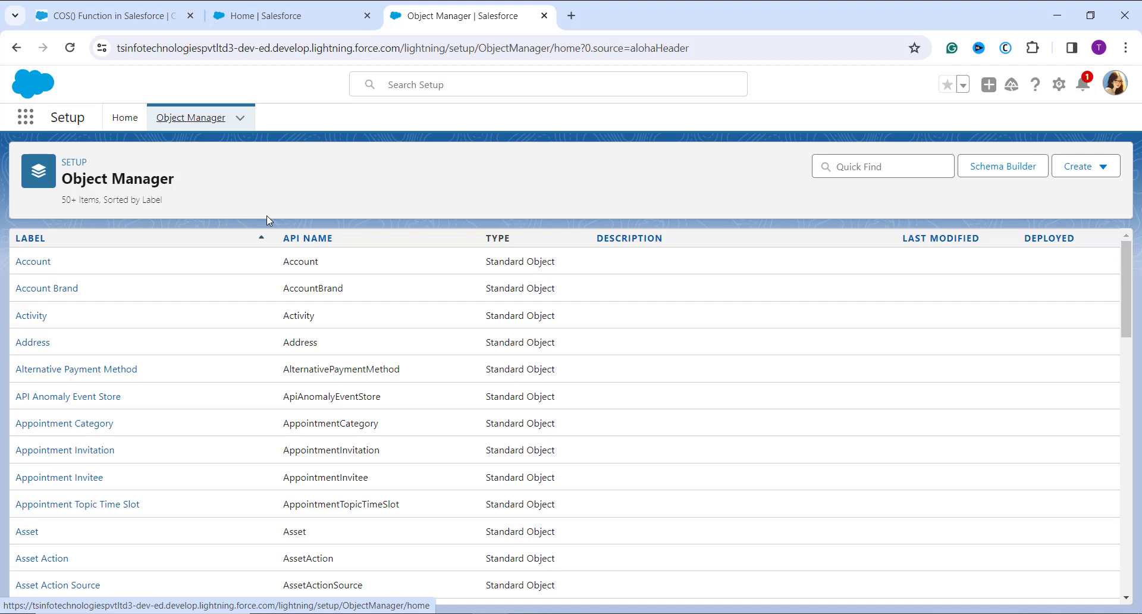
left_click(847, 166)
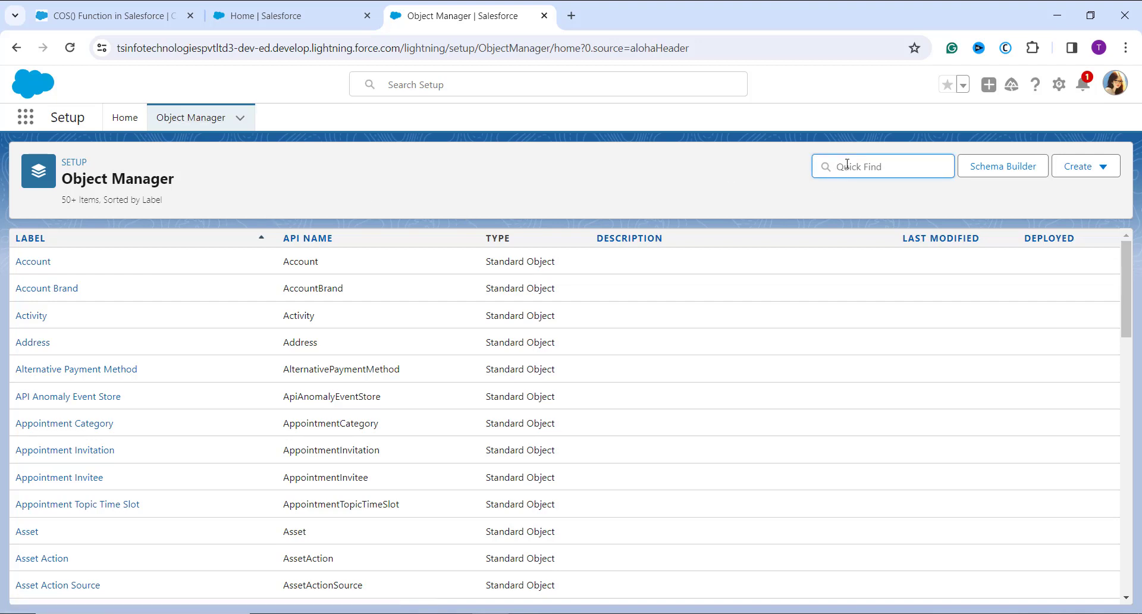
type("lead")
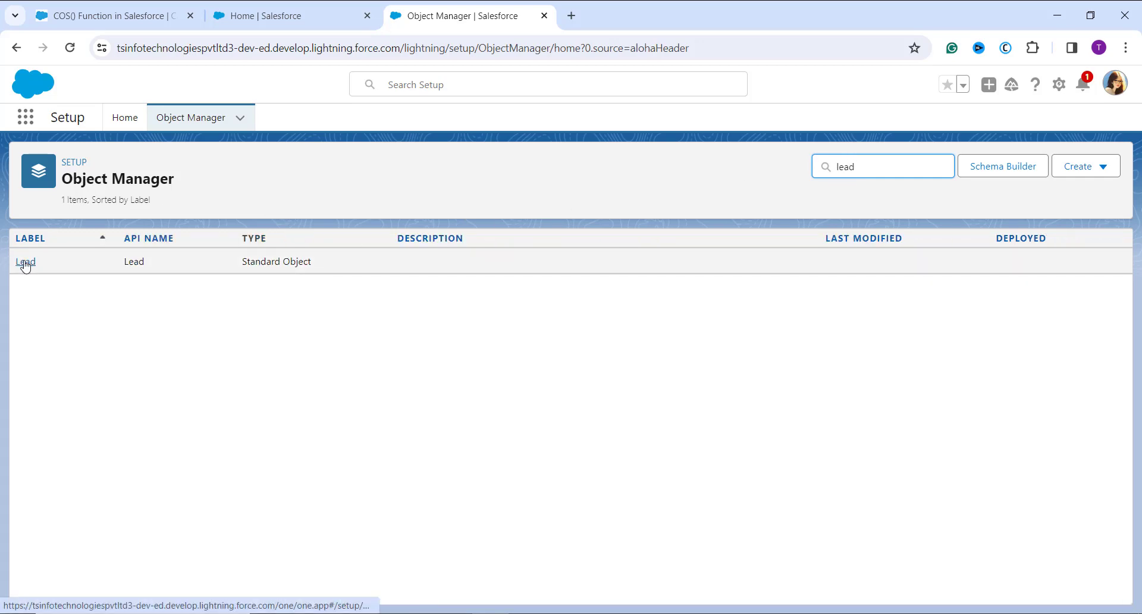
left_click(25, 262)
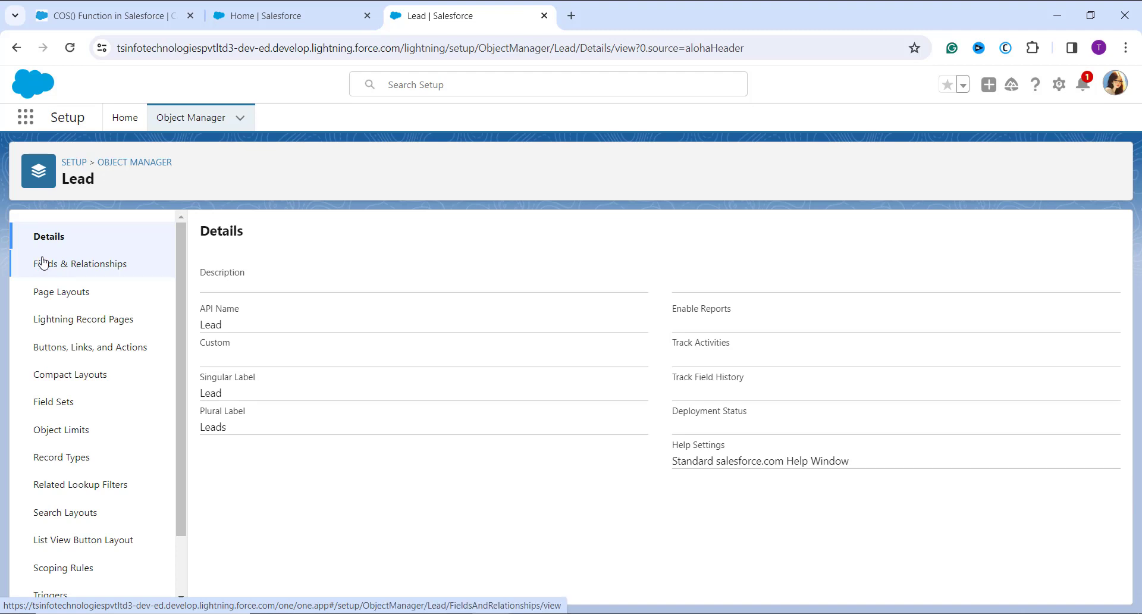
left_click(51, 268)
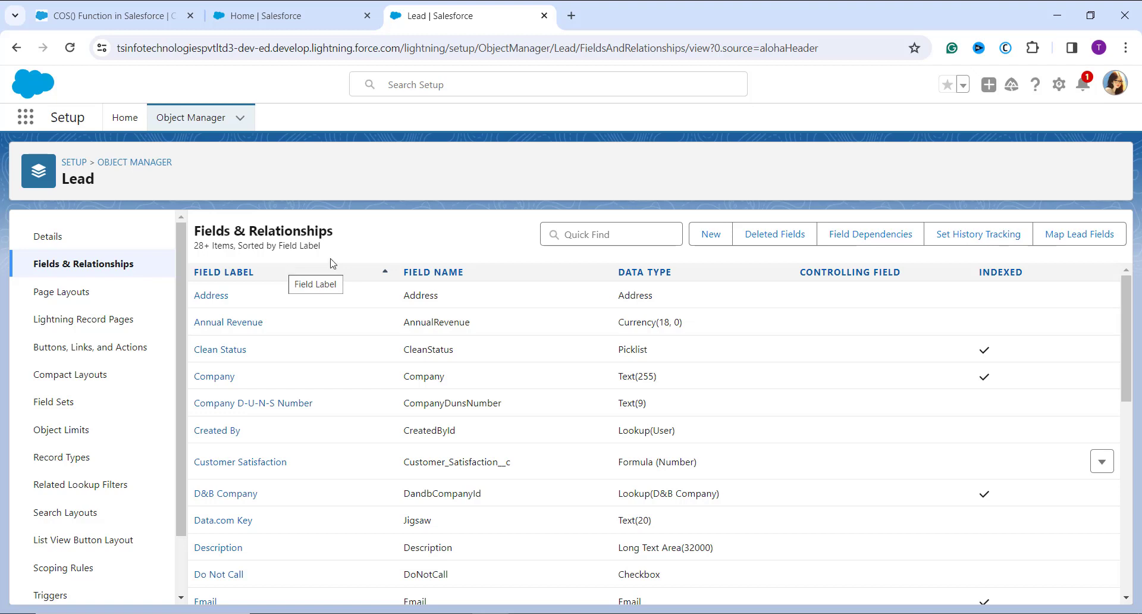
Start a new custom field on the Lead object with Formula as its data type
left_click(702, 236)
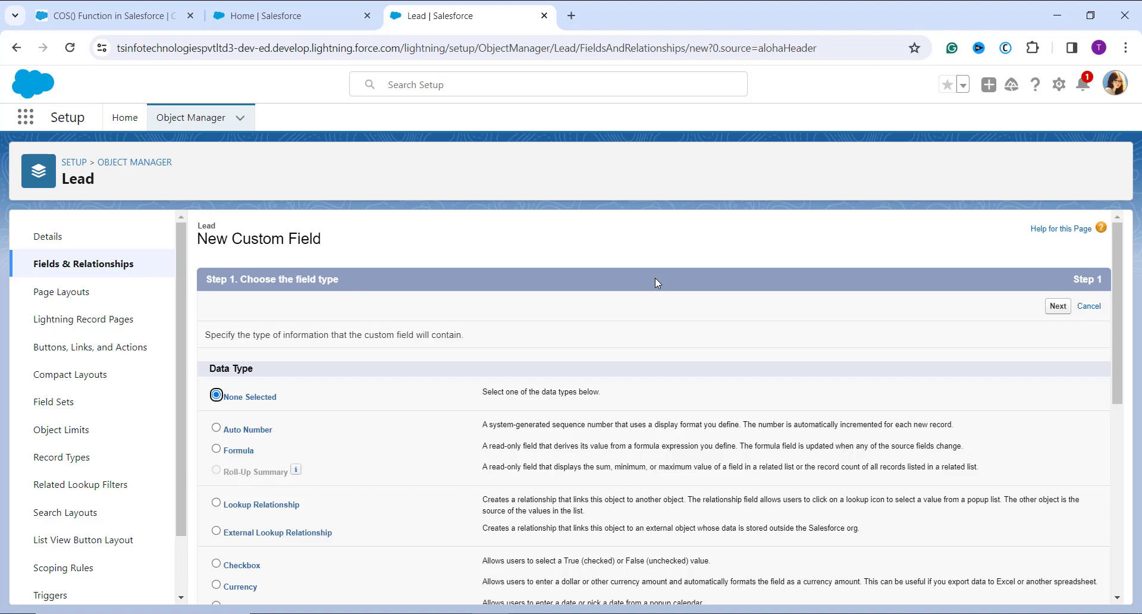
left_click(227, 452)
left_click(1059, 306)
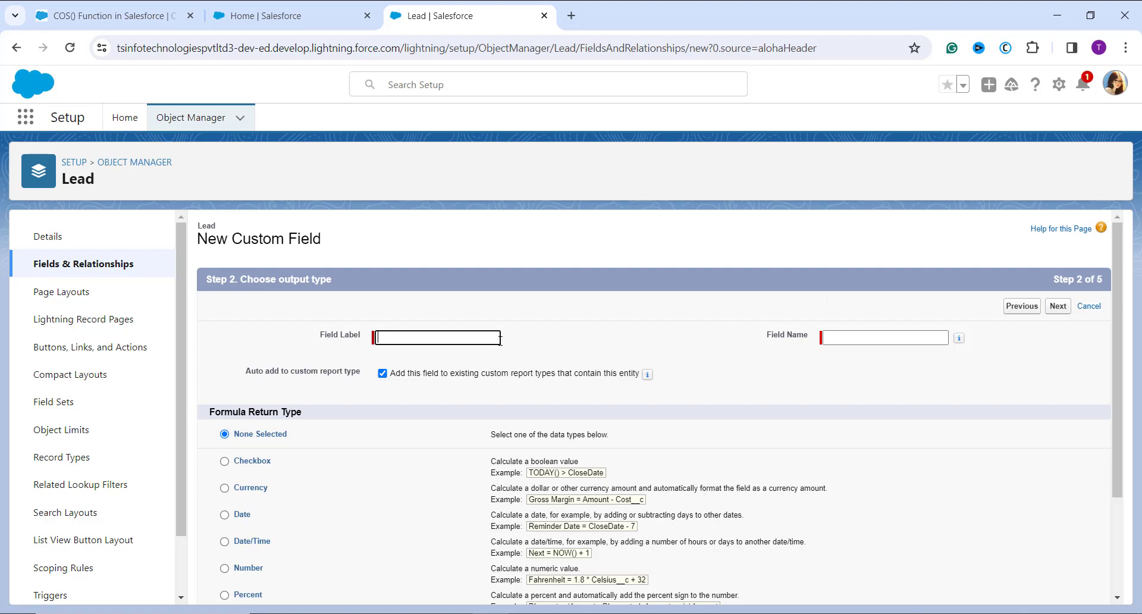
Label the new formula field Sales Performance and let its field name fill in
left_click(457, 328)
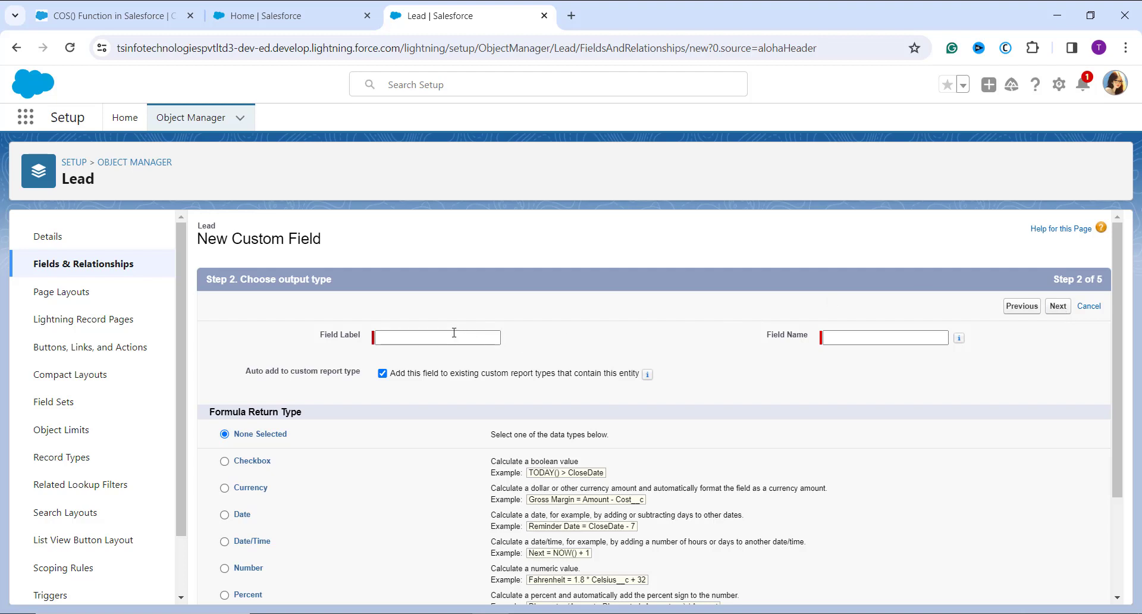
left_click(451, 335)
type("Sales Performa")
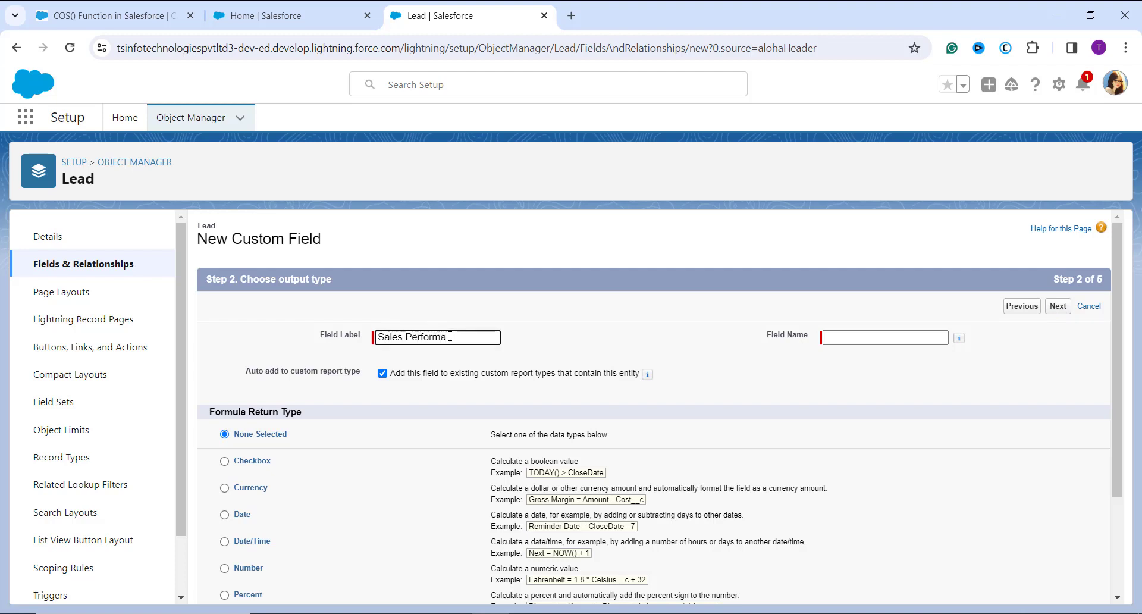
type("nce")
left_click(473, 440)
Set the formula return type to Number with 3 decimal places and continue to the formula entry
scroll(474, 441, "down", 2)
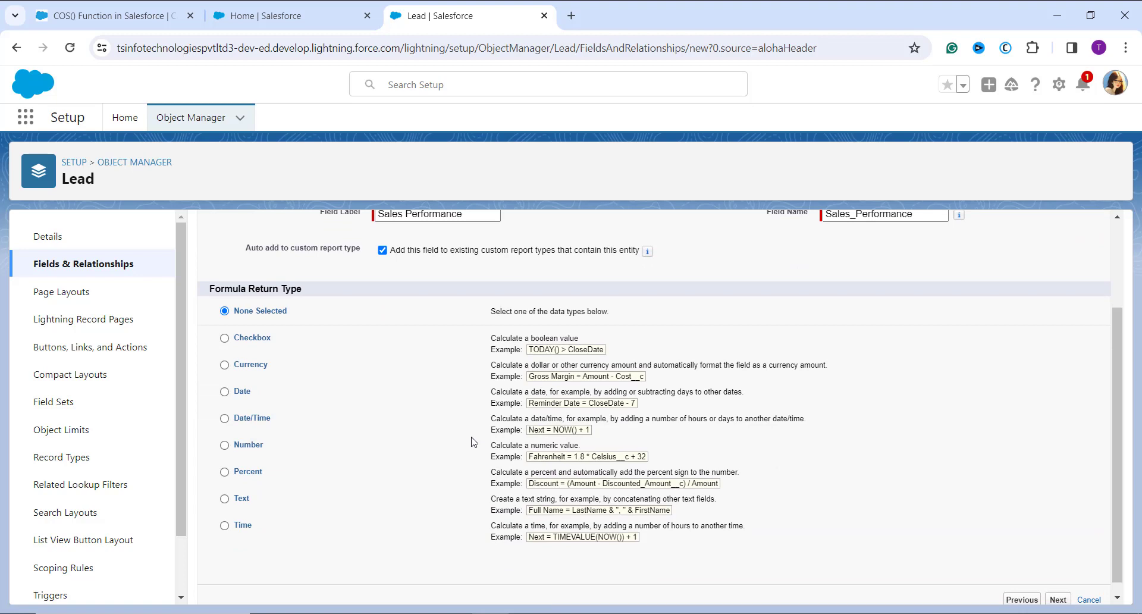
left_click(224, 445)
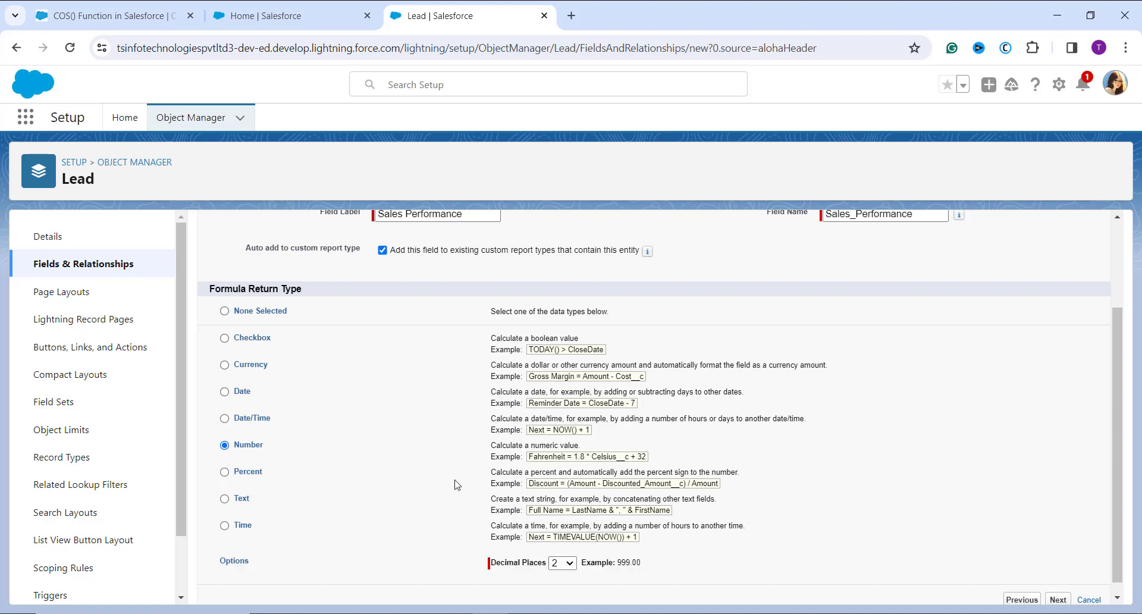
scroll(456, 484, "down", 1)
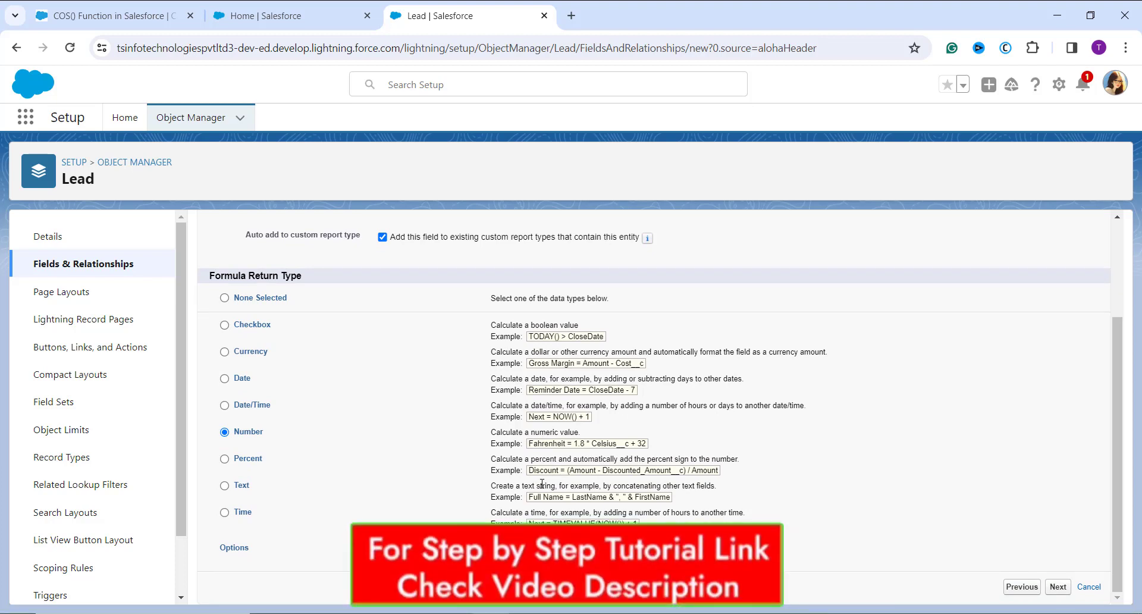
left_click(563, 547)
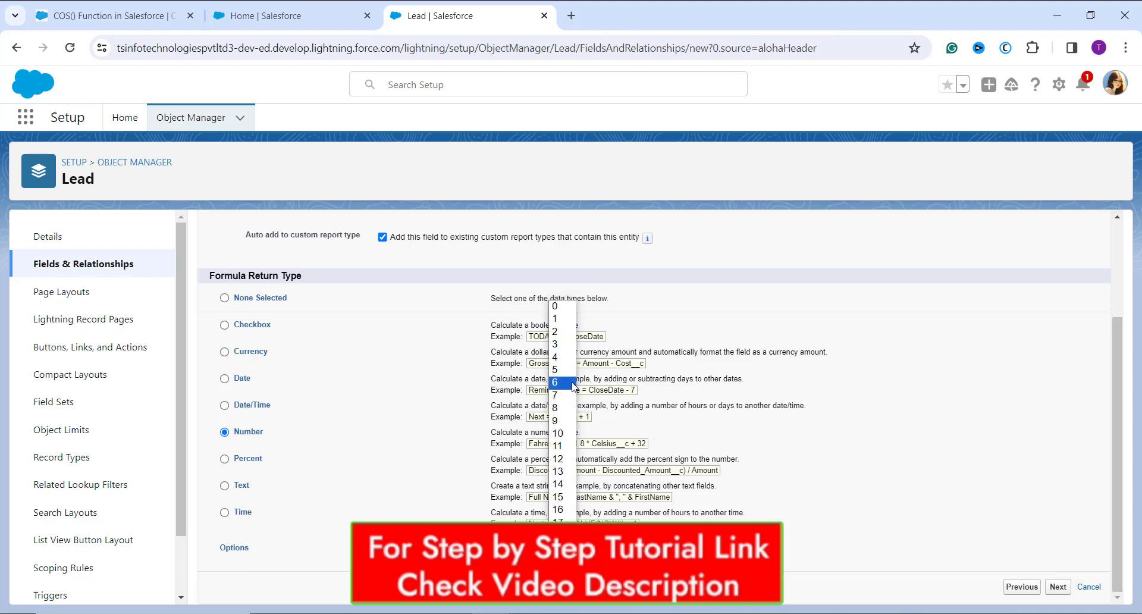
left_click(563, 345)
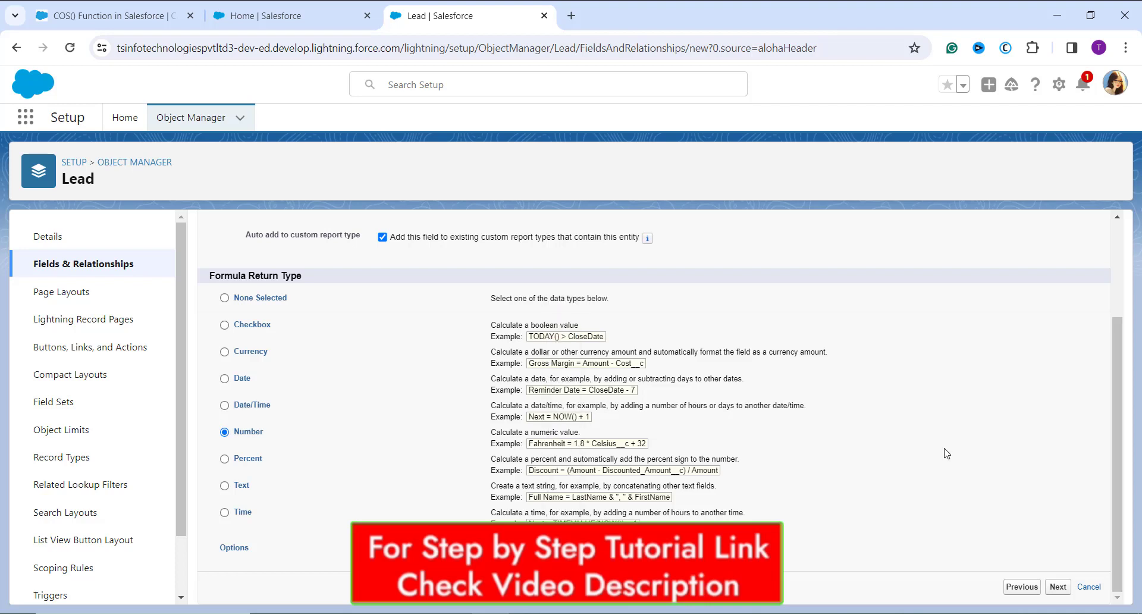
left_click(1062, 589)
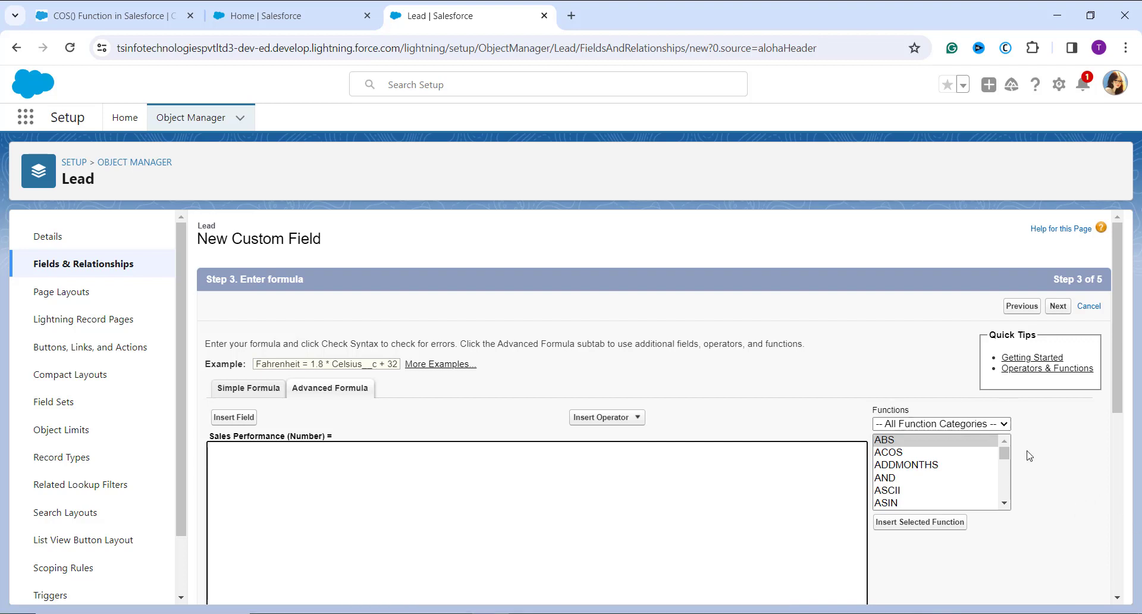
Insert the COS function from the Math category into the Sales Performance formula
left_click(1004, 424)
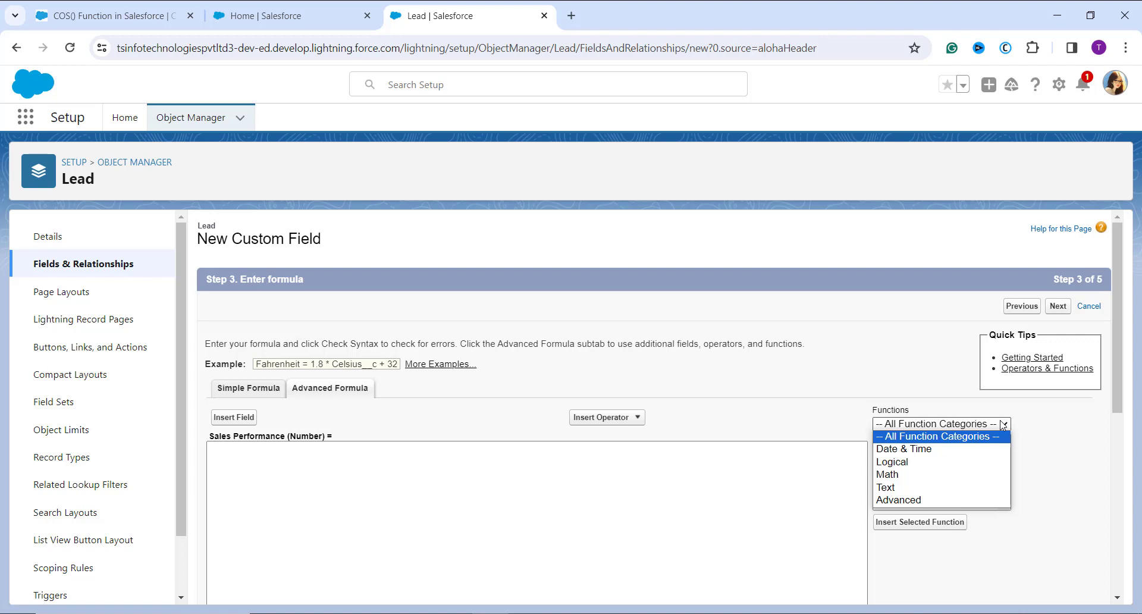
left_click(973, 476)
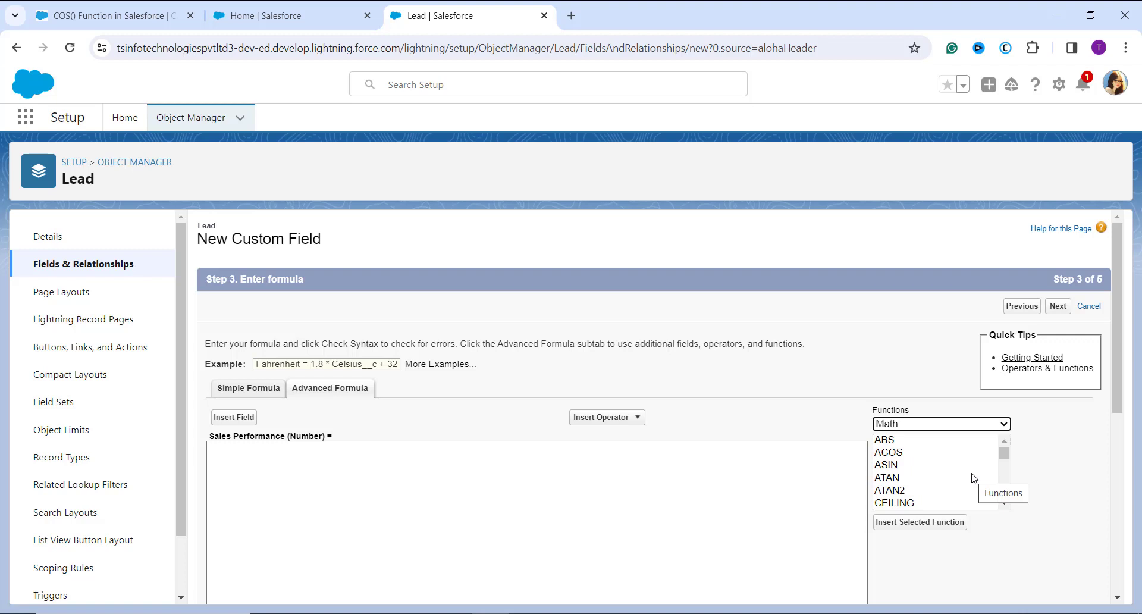
scroll(973, 478, "down", 2)
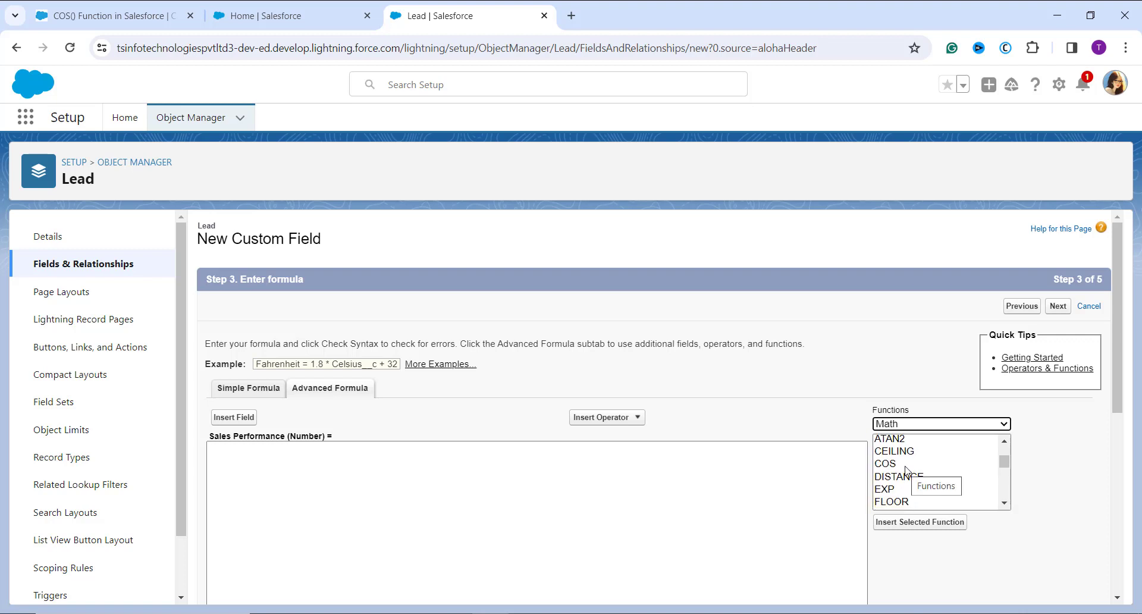
left_click(906, 466)
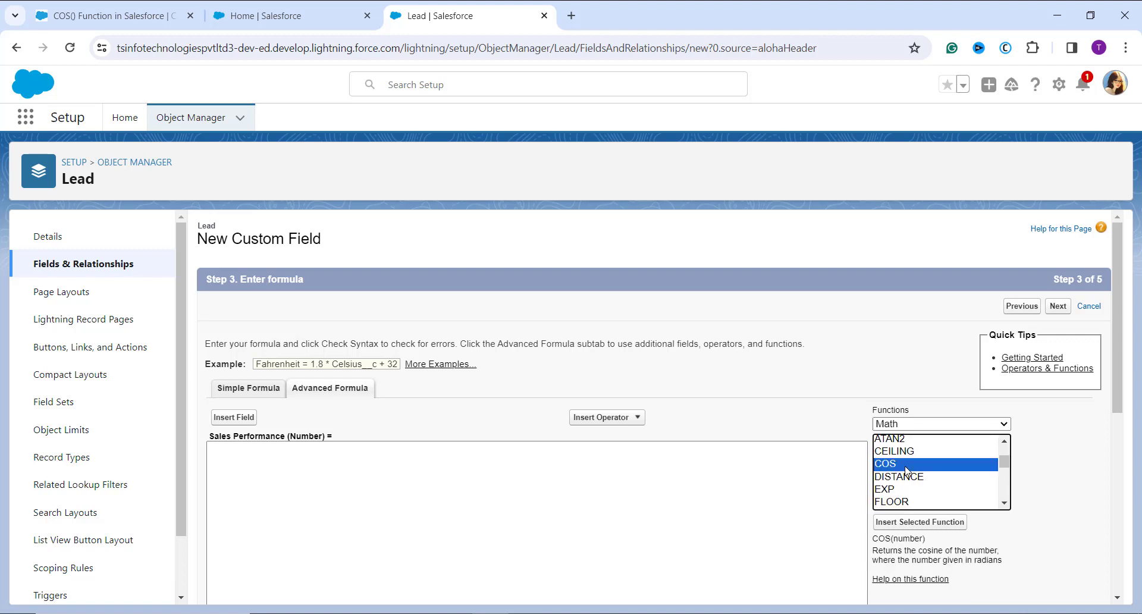
scroll(954, 496, "down", 3)
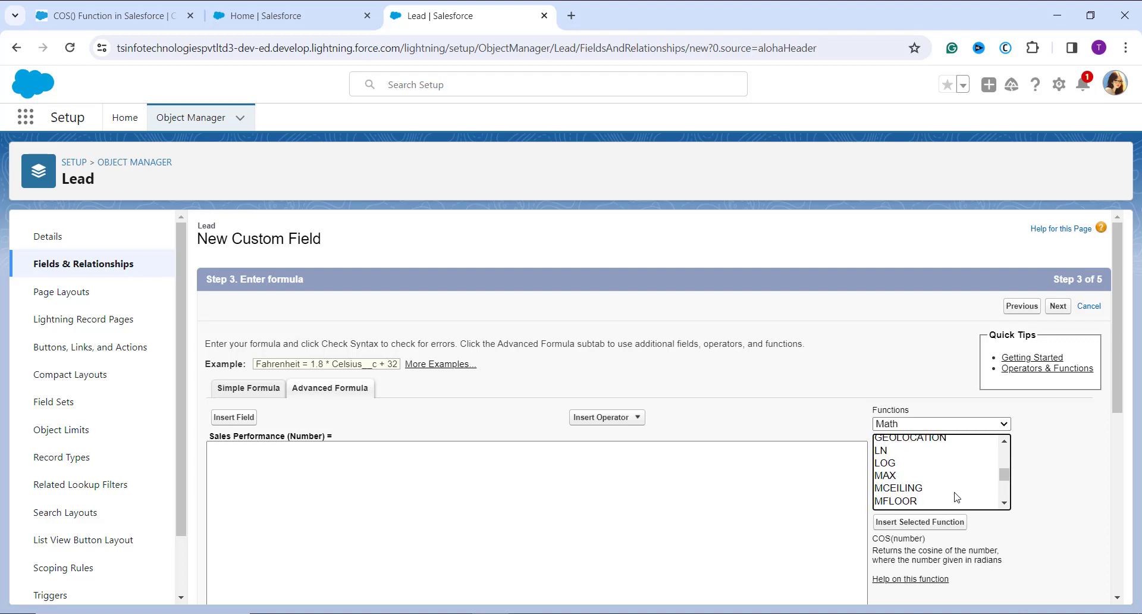
scroll(955, 499, "up", 3)
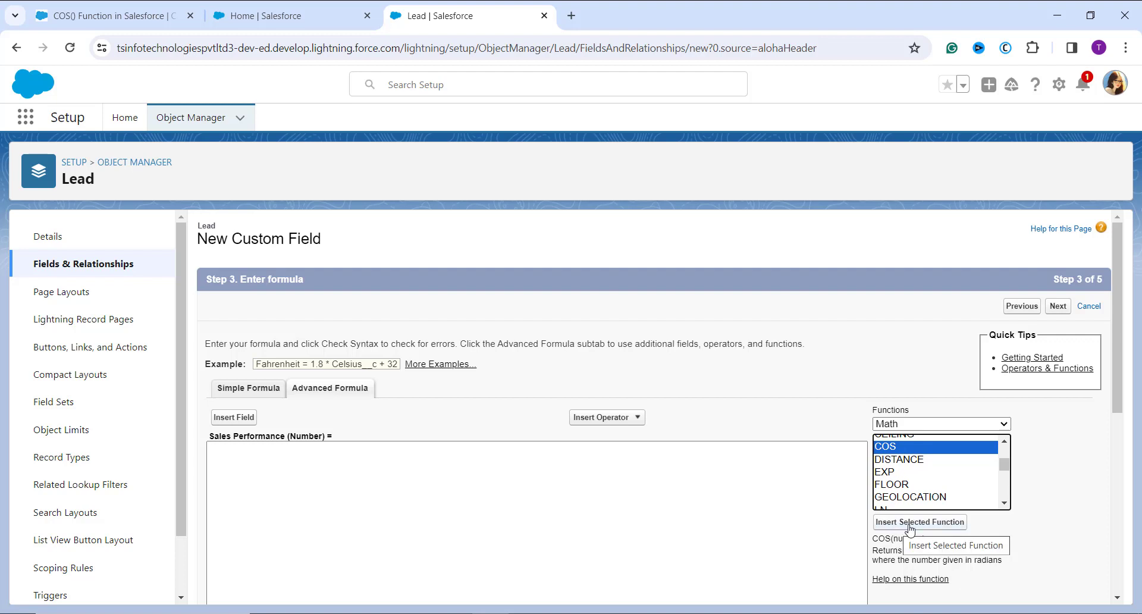
left_click(909, 522)
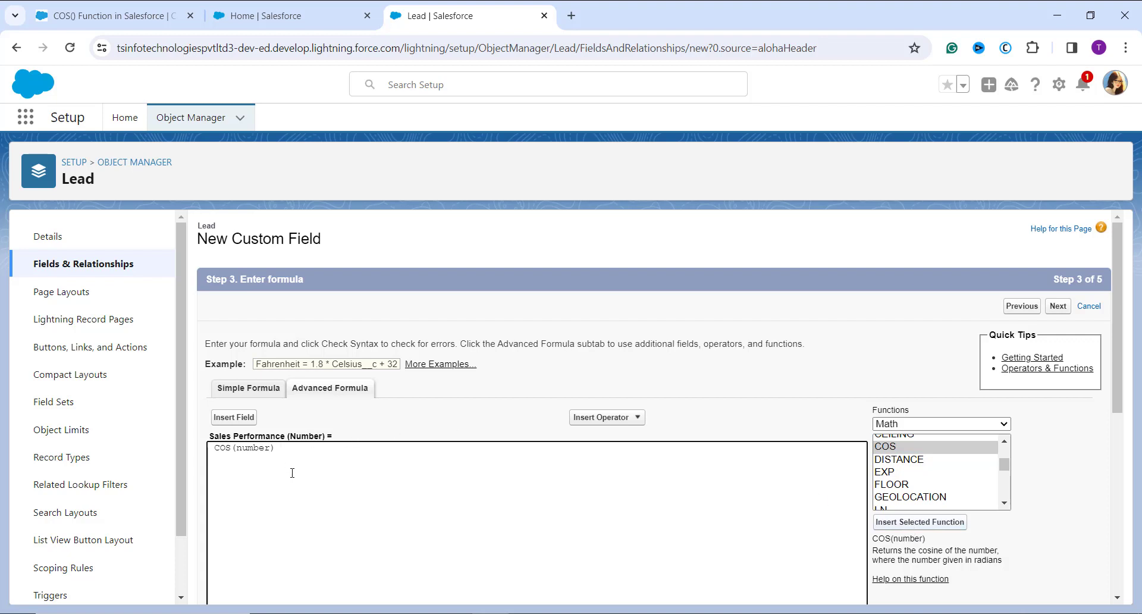
Delete the number placeholder inside the COS parentheses
scroll(292, 472, "down", 2)
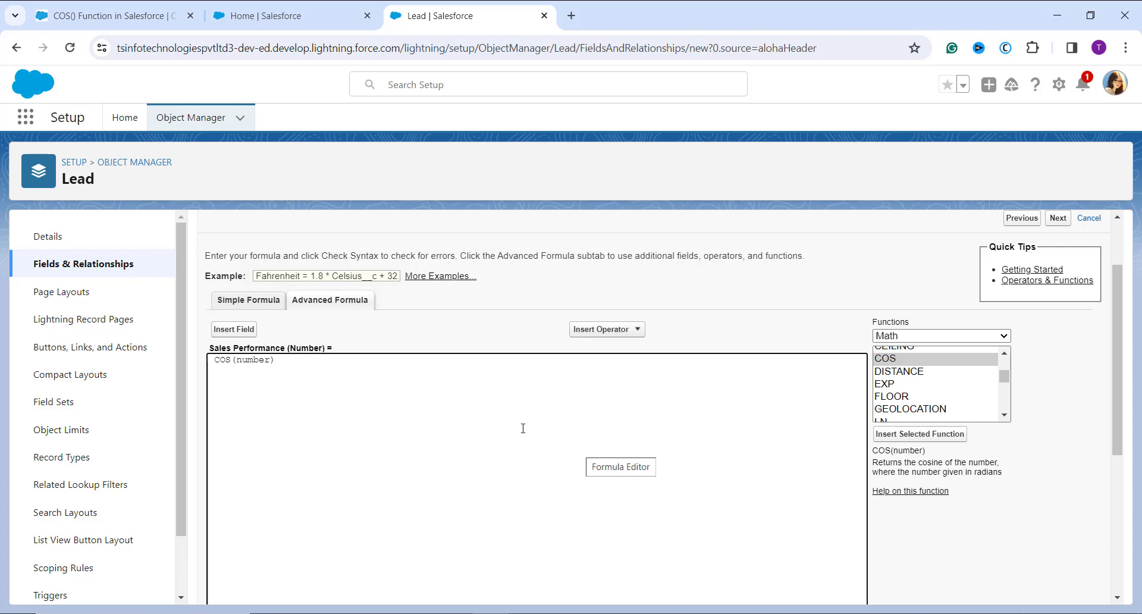
left_click(271, 364)
key("BackSpace")
key("BackSpace")
key("BackSpace")
key("BackSpace")
key("BackSpace")
key("BackSpace")
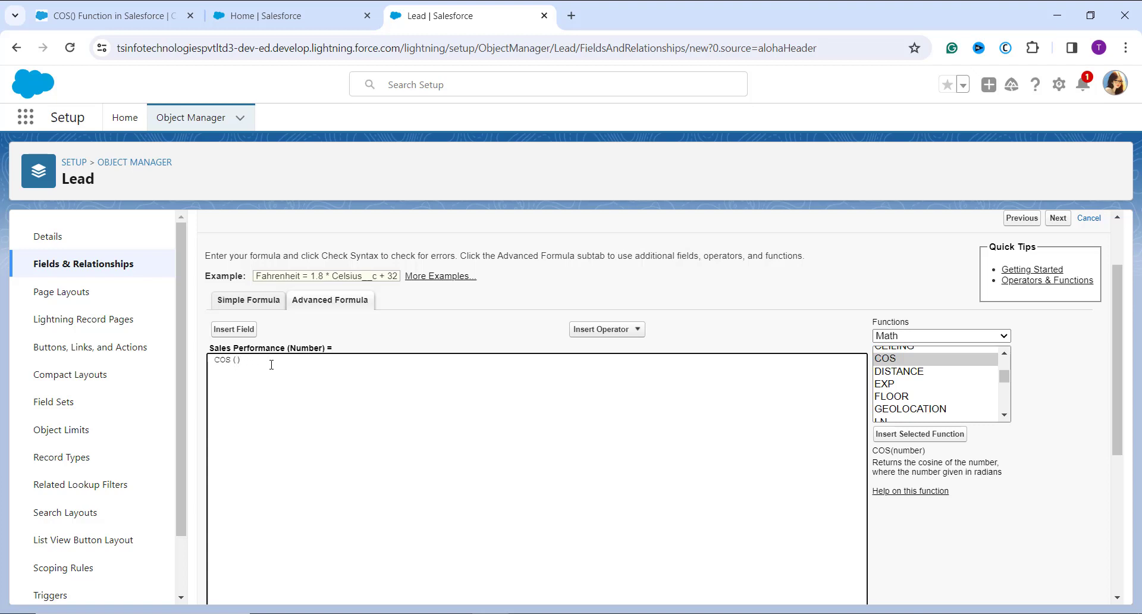
Insert the Lead field Revenue Generated as the argument of the COS function
left_click(247, 333)
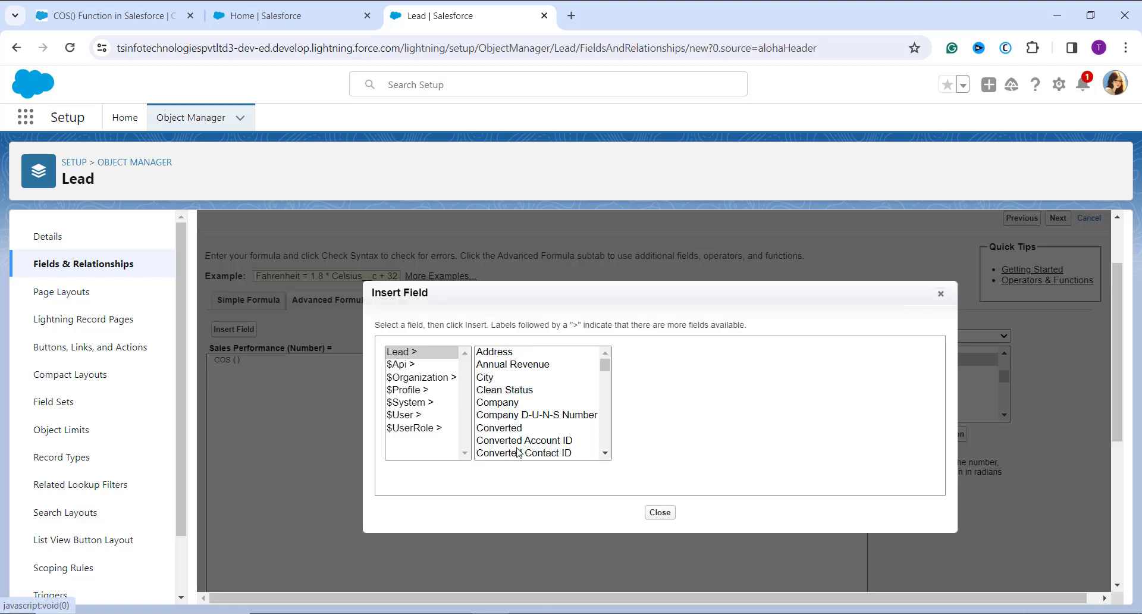
scroll(518, 452, "down", 5)
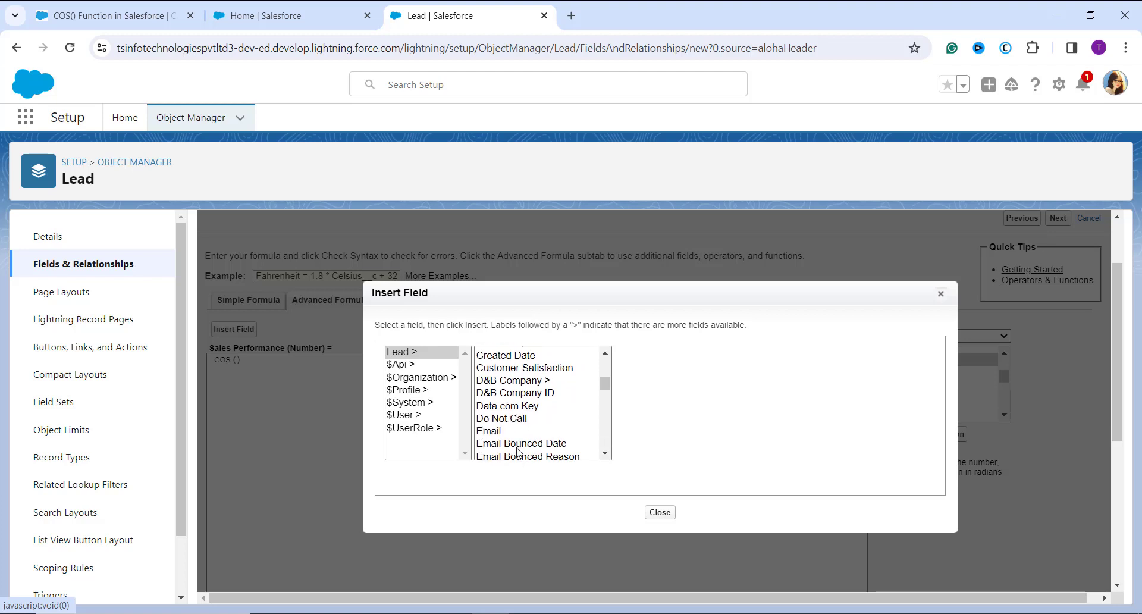
scroll(518, 452, "down", 10)
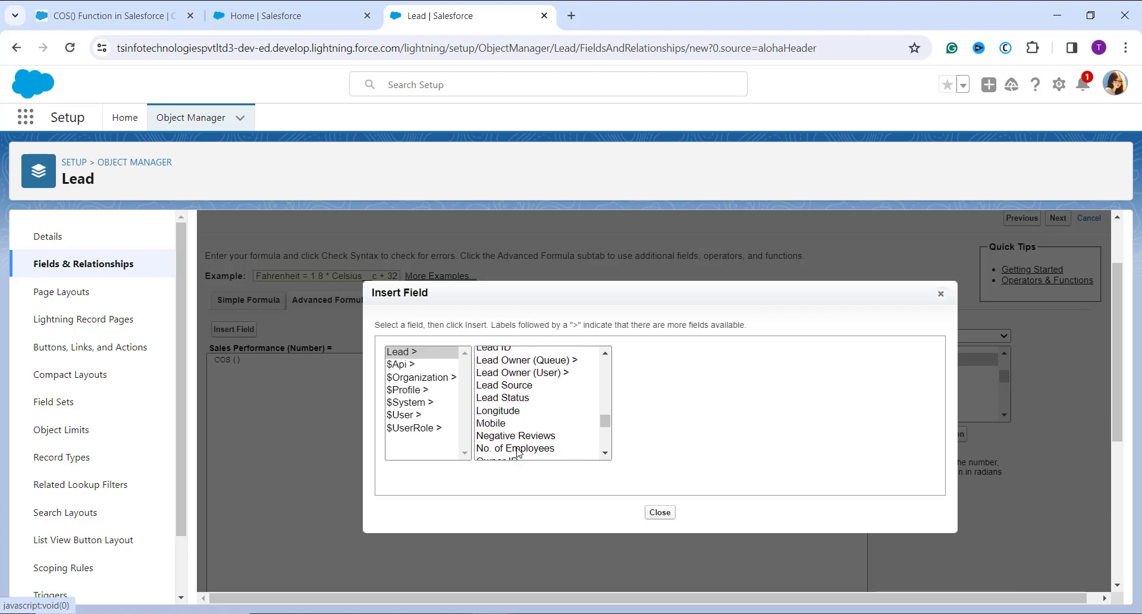
scroll(518, 452, "down", 3)
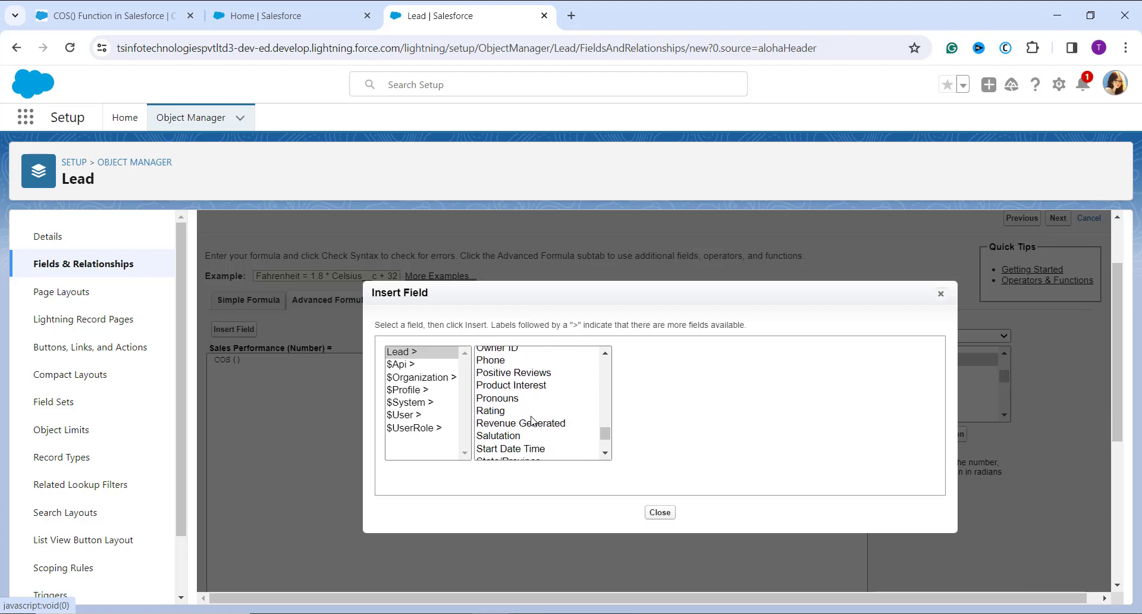
left_click(533, 423)
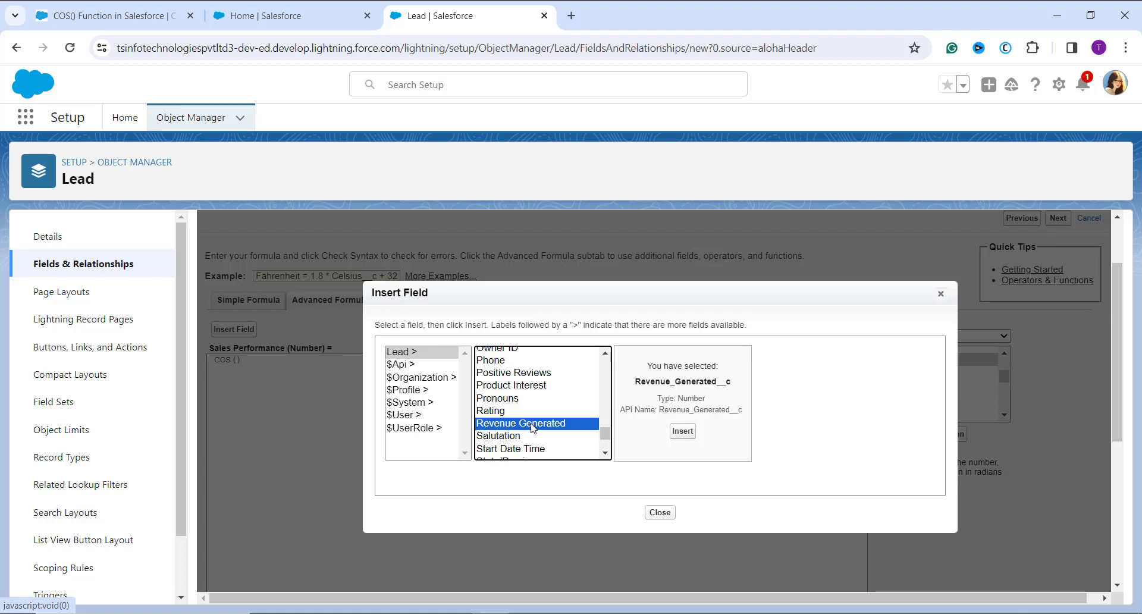
left_click(684, 431)
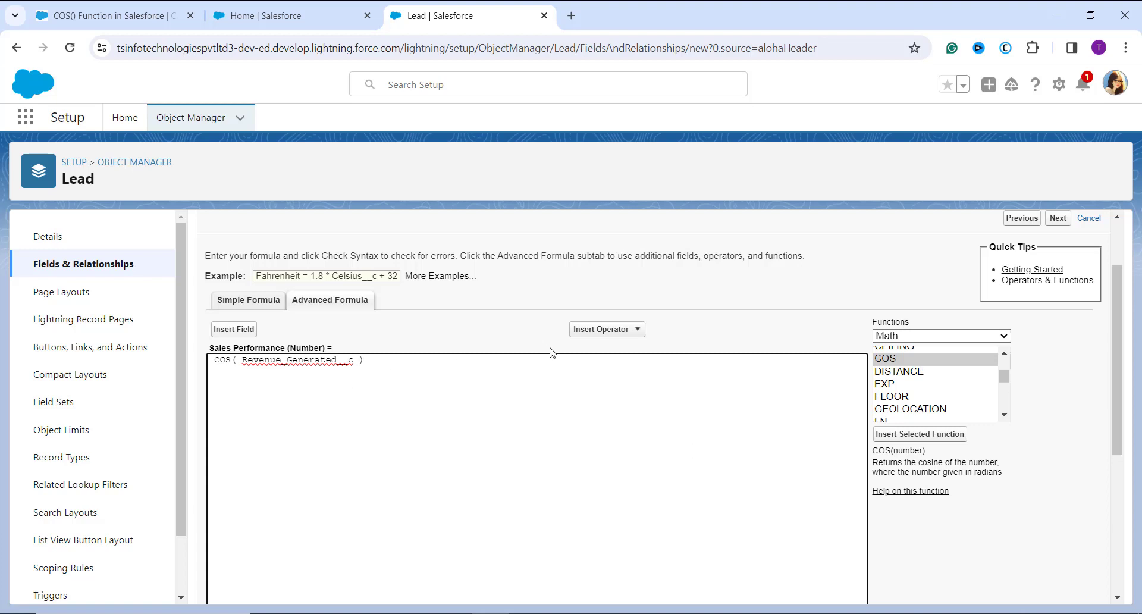
Divide Revenue Generated by the Lead field Target Revenue inside the COS function
left_click(609, 334)
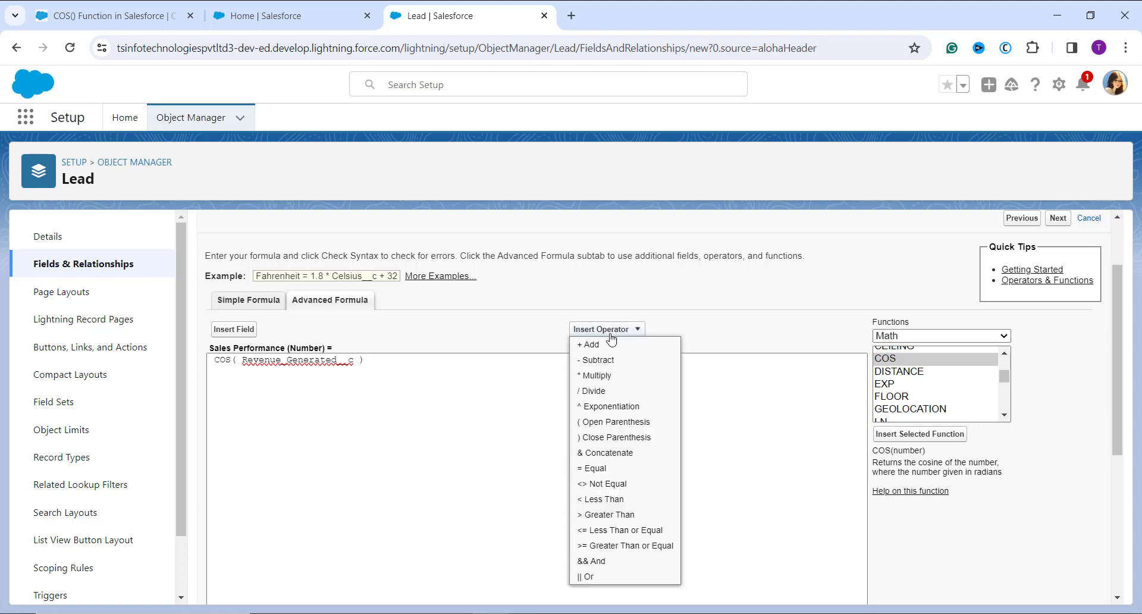
left_click(618, 391)
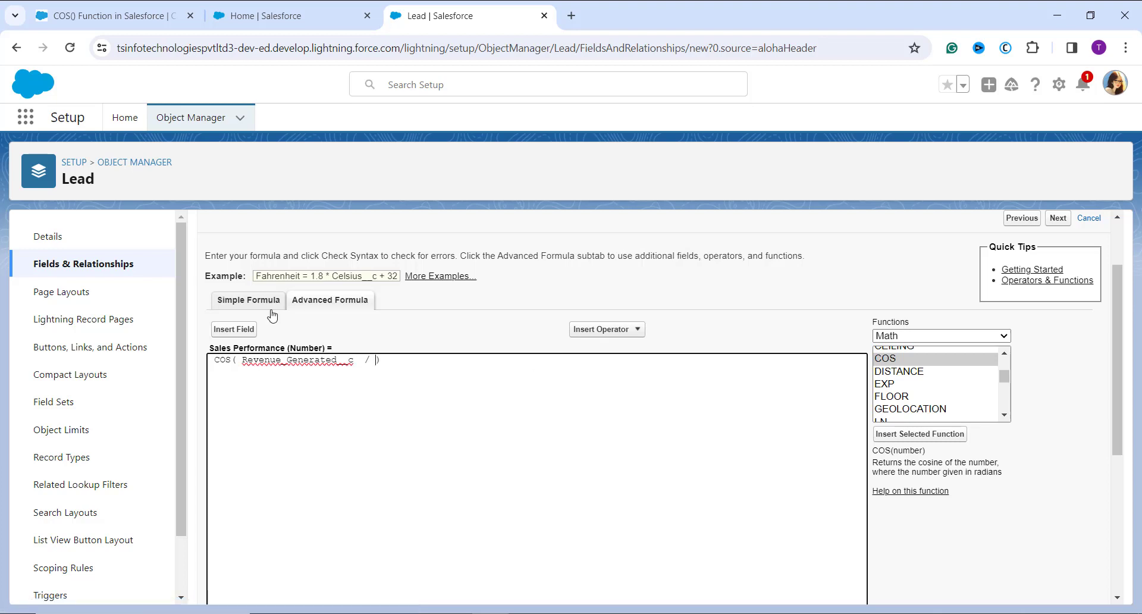
left_click(244, 328)
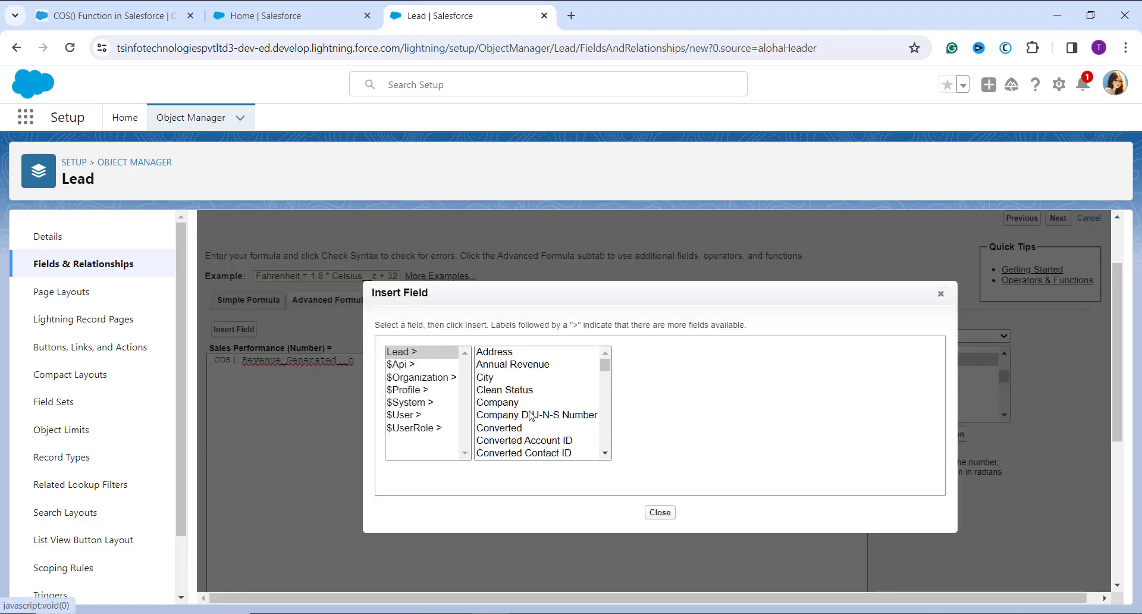
scroll(531, 416, "down", 8)
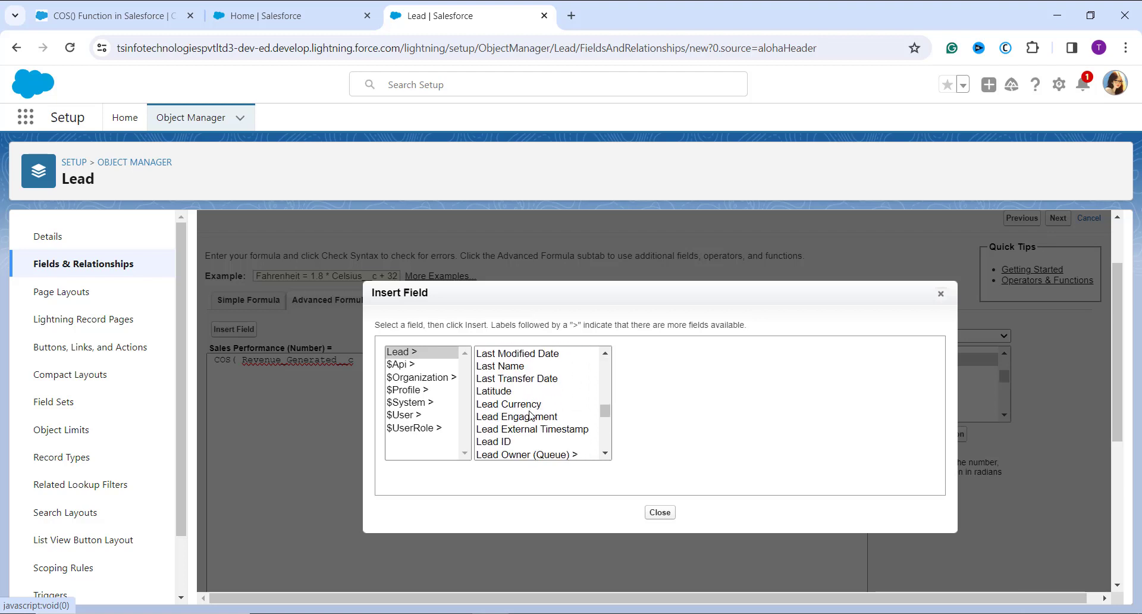
scroll(531, 416, "down", 6)
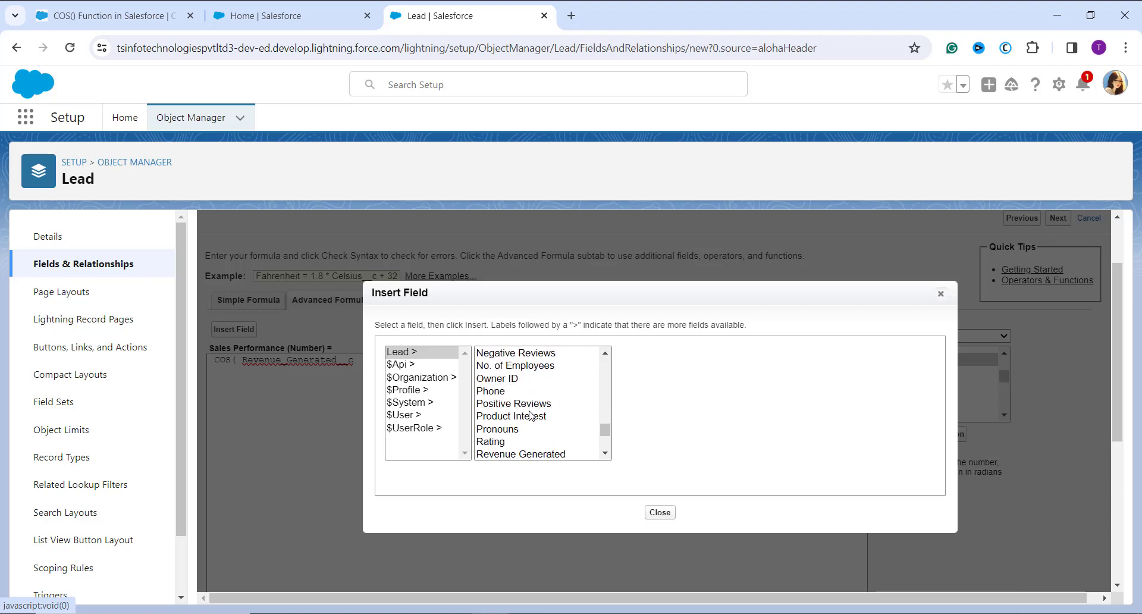
scroll(531, 415, "down", 3)
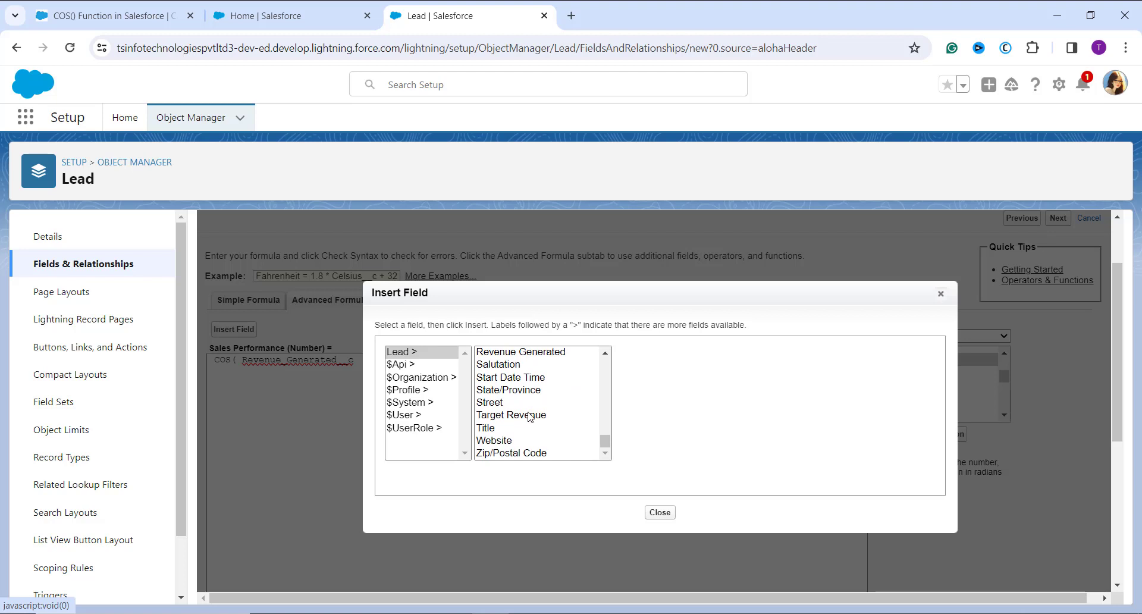
left_click(528, 416)
left_click(675, 432)
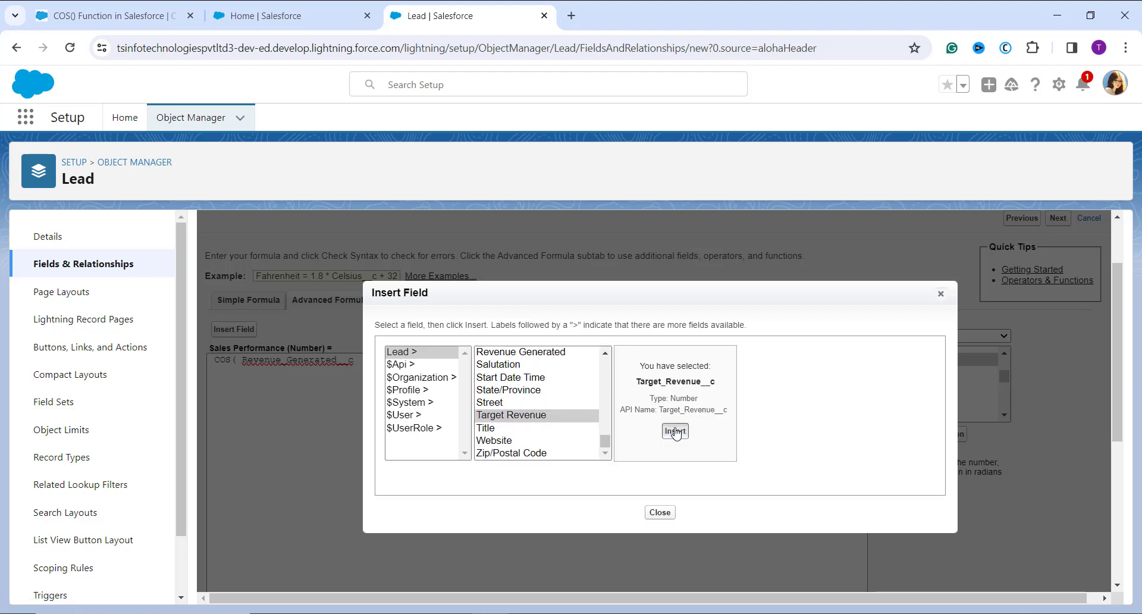
Check the syntax of the Sales Performance formula and continue to the field-level security settings
scroll(676, 433, "down", 3)
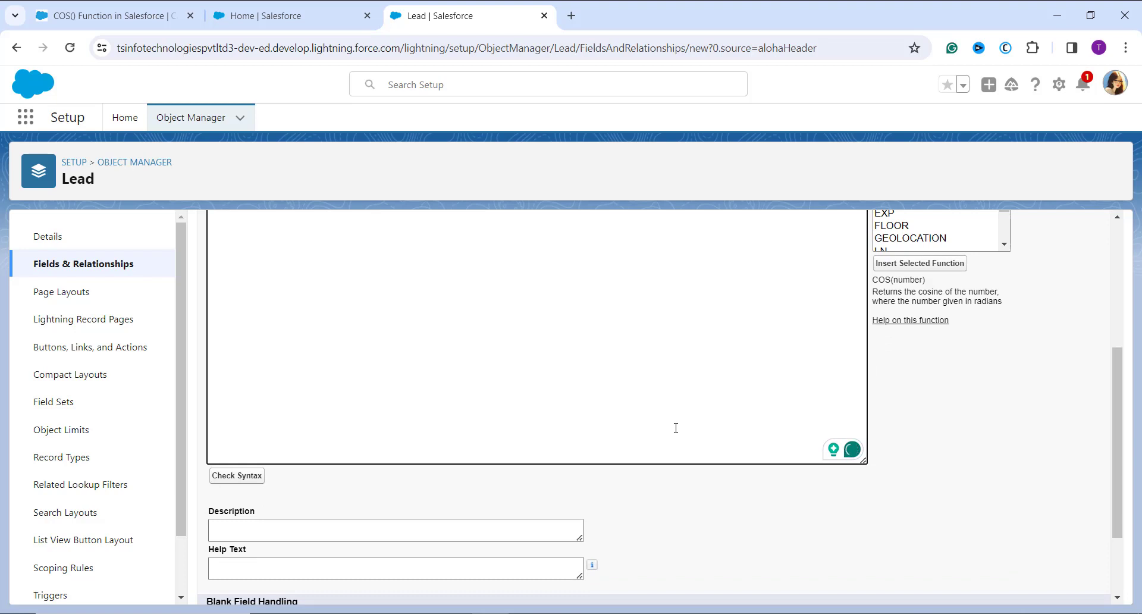
left_click(251, 480)
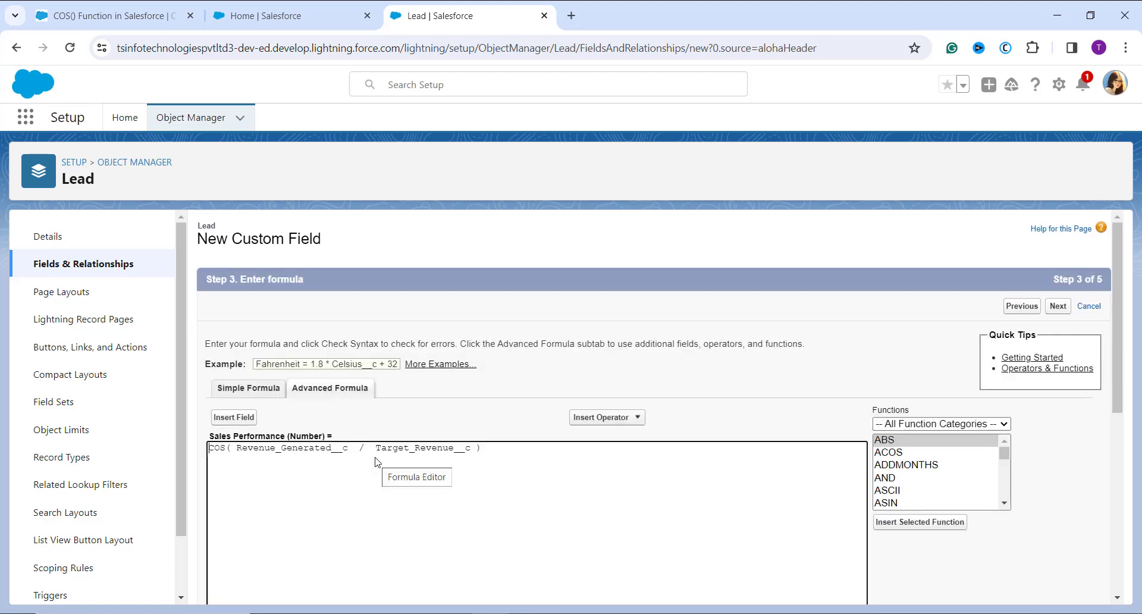
scroll(375, 461, "down", 6)
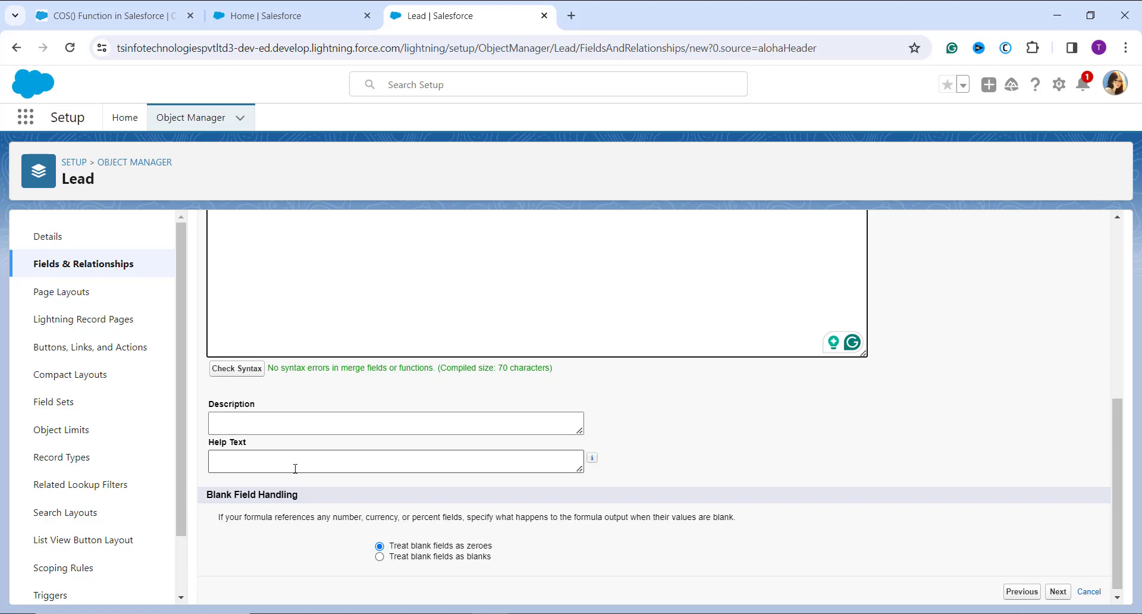
scroll(290, 494, "up", 1)
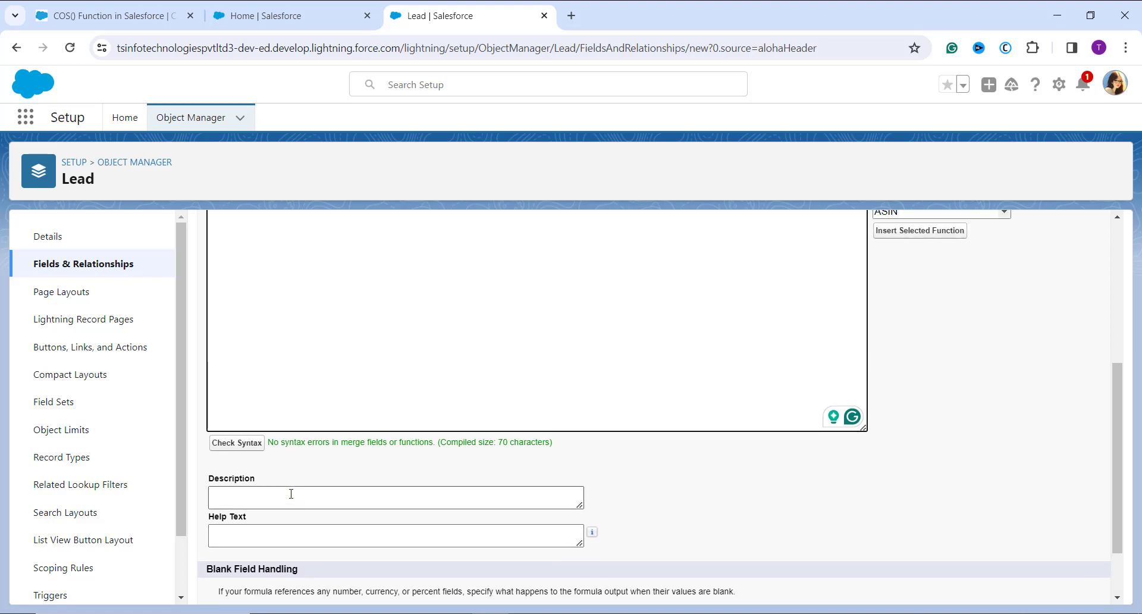
scroll(290, 494, "up", 2)
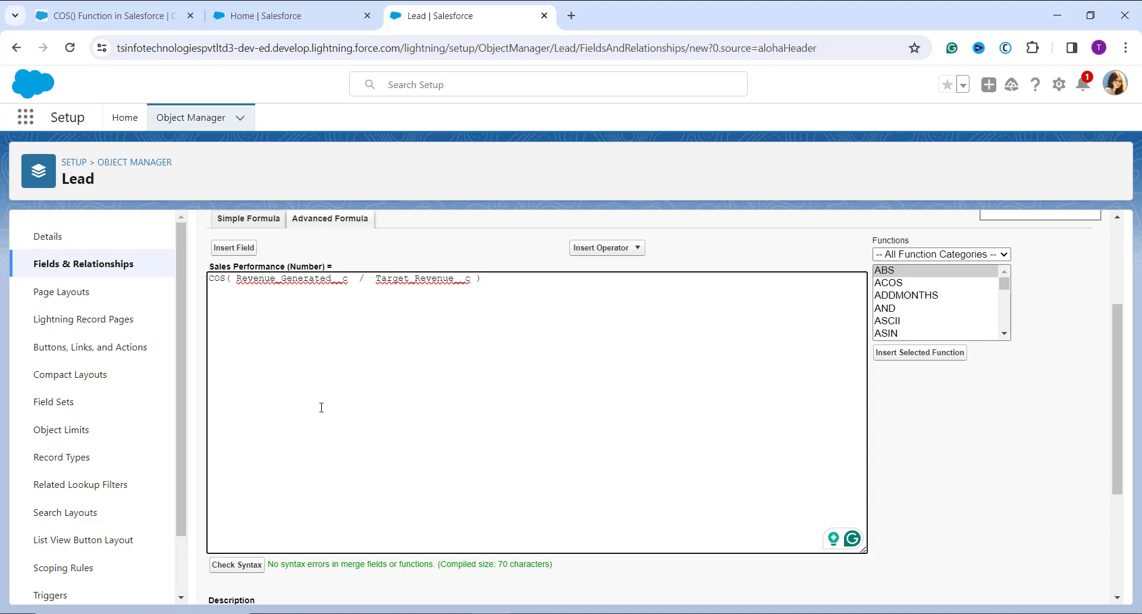
scroll(321, 407, "up", 2)
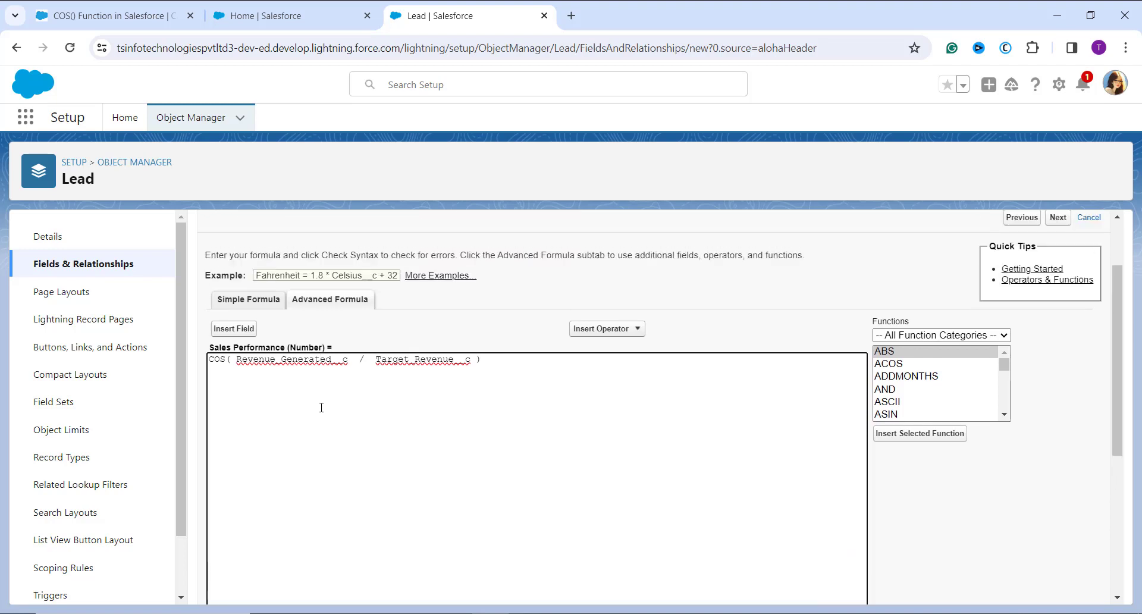
scroll(483, 392, "up", 2)
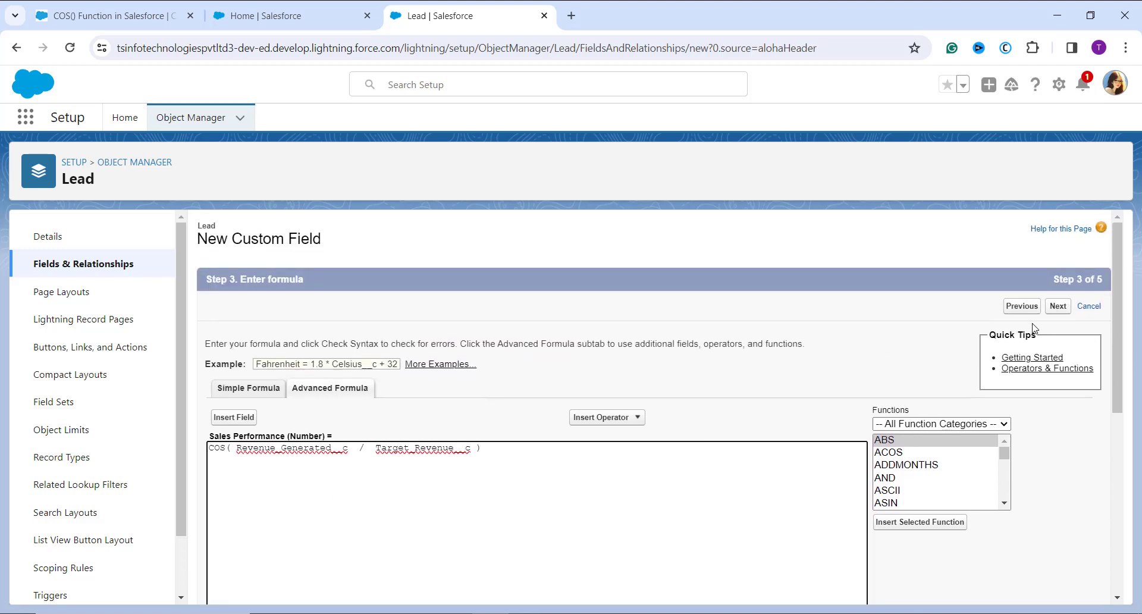
left_click(1058, 307)
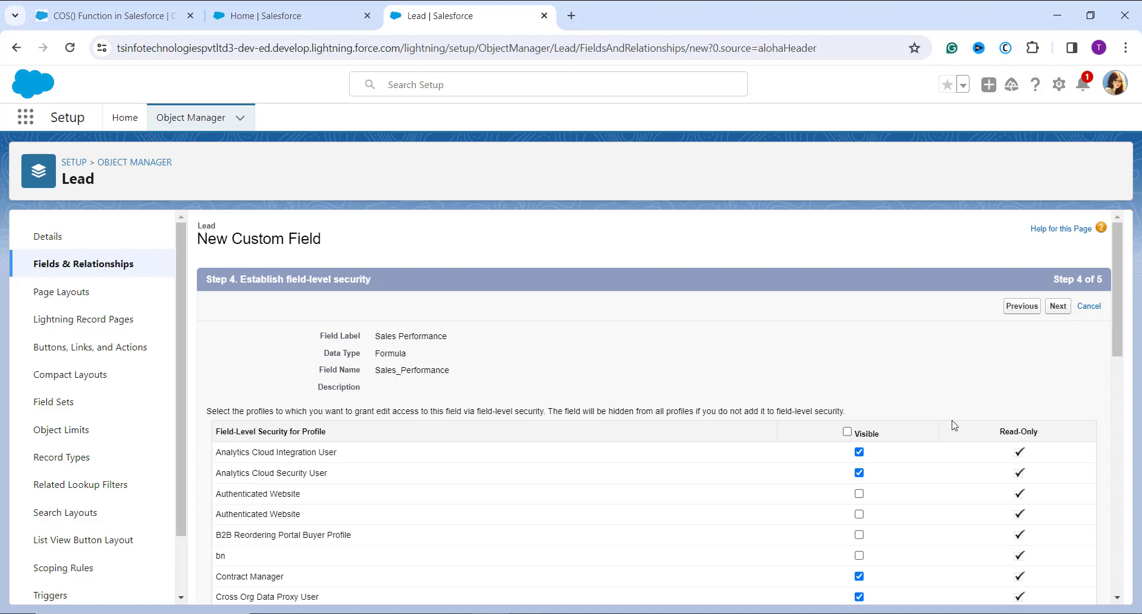
Accept the default field-level security and page layouts, and save the Sales Performance field
scroll(953, 425, "down", 1)
scroll(953, 426, "down", 2)
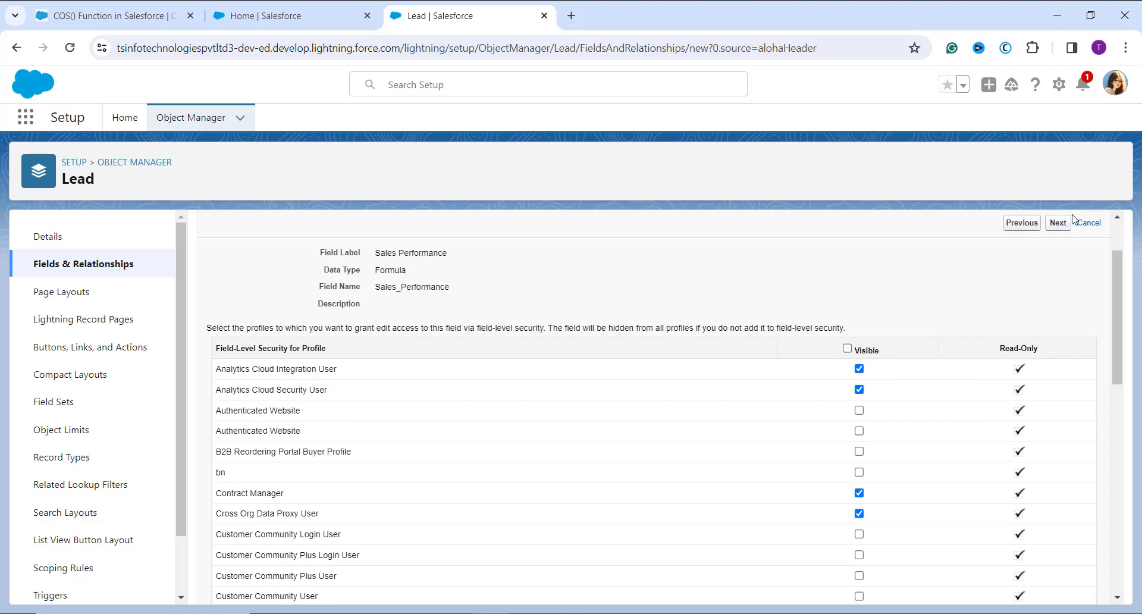
left_click(1062, 227)
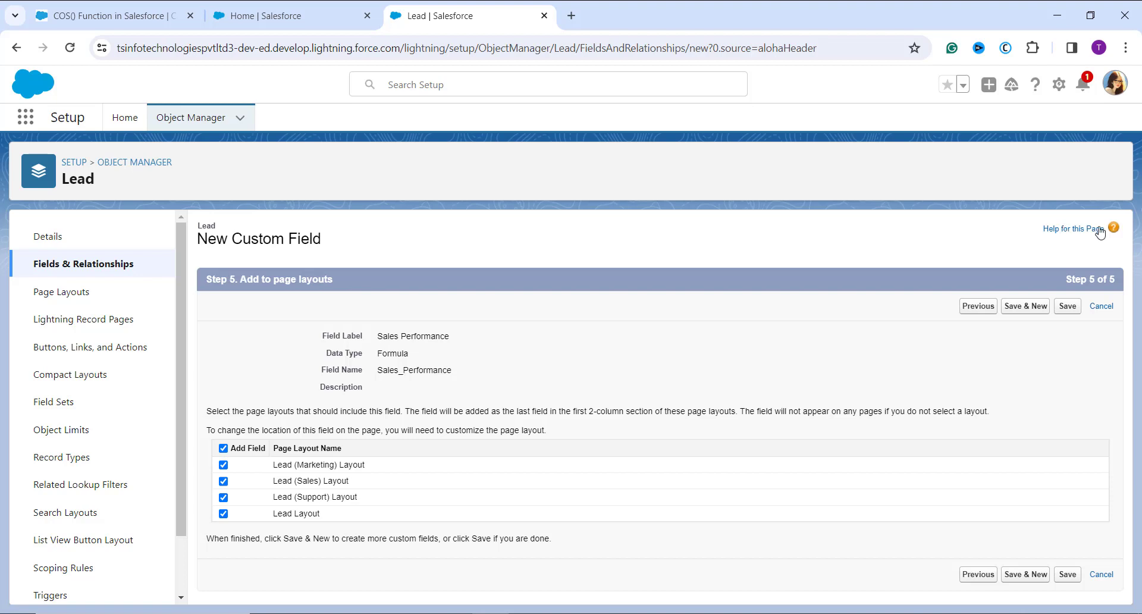
left_click(1067, 306)
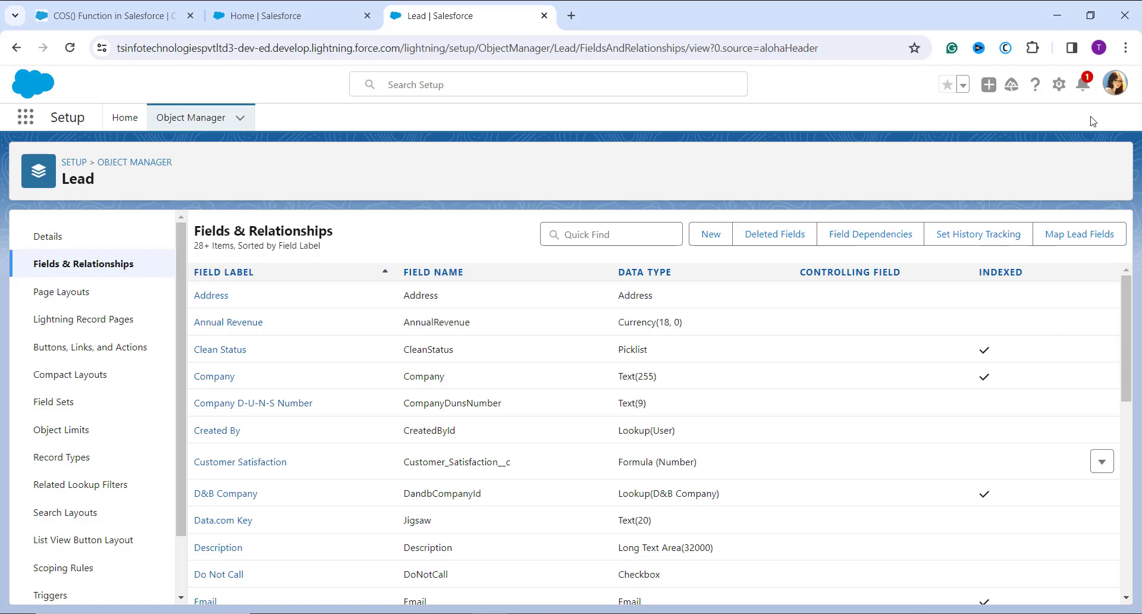
Switch to Salesforce Classic and open its Setup page
left_click(1115, 84)
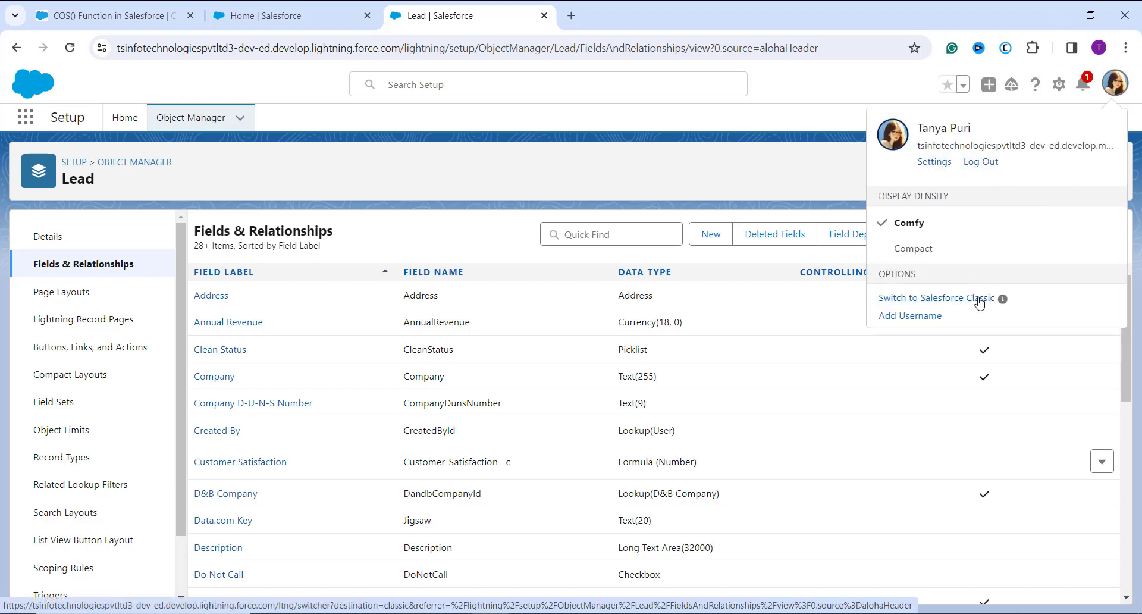
left_click(979, 304)
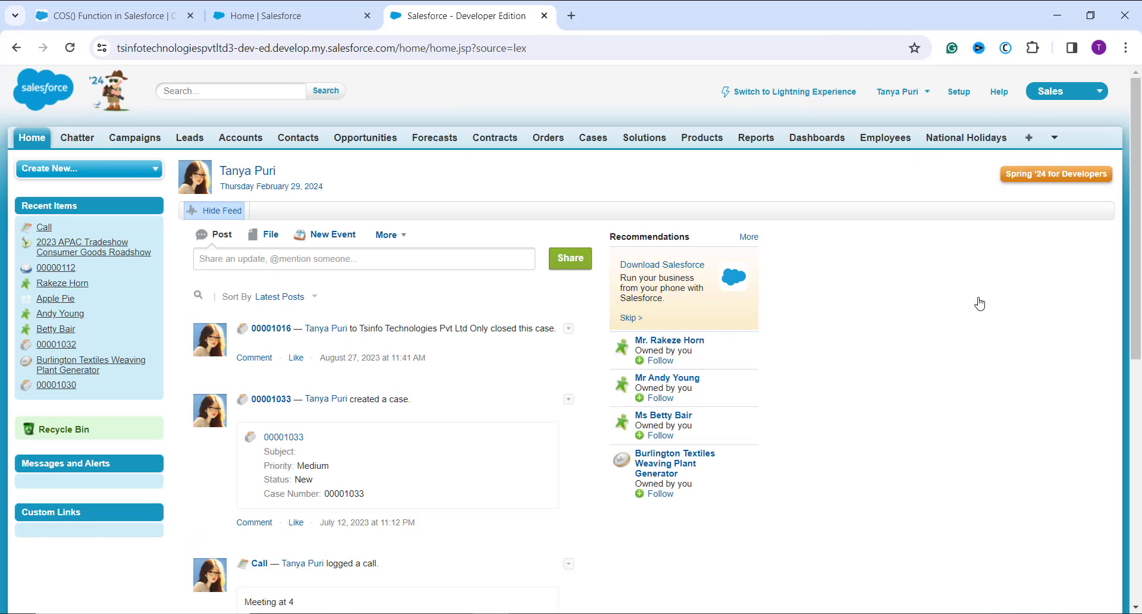
left_click(958, 92)
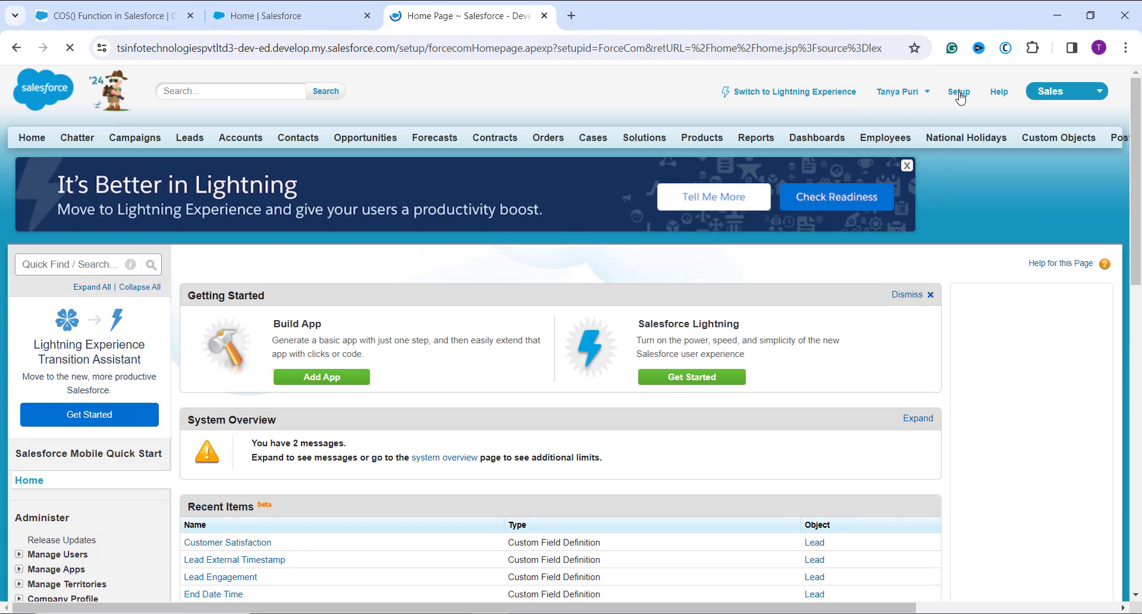
Open the Contacts field list from the Customize section of Setup
scroll(173, 361, "down", 9)
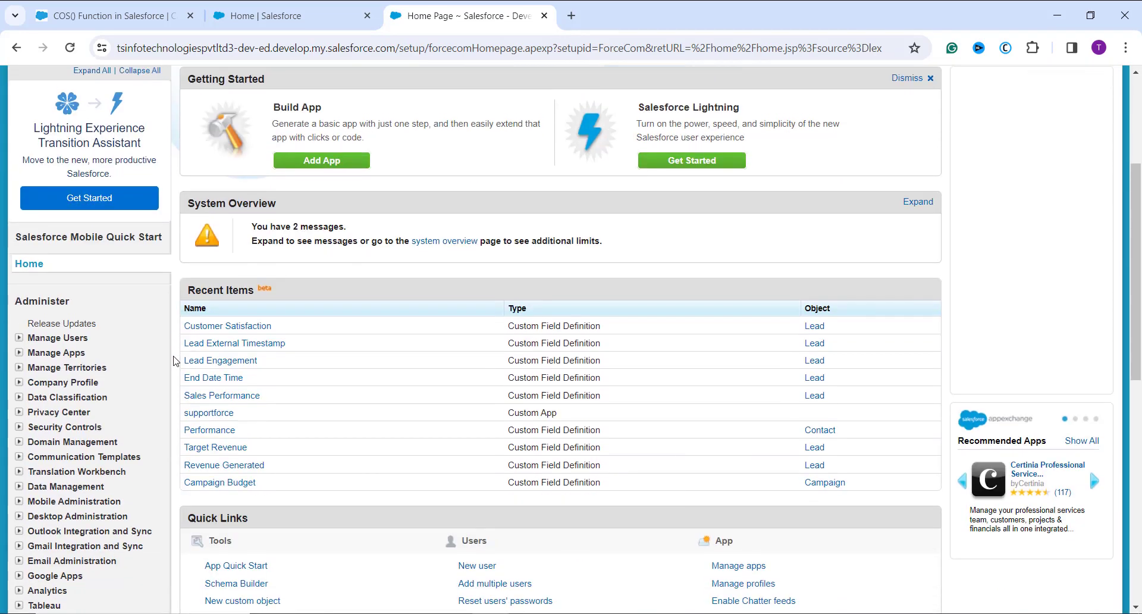
scroll(173, 361, "down", 3)
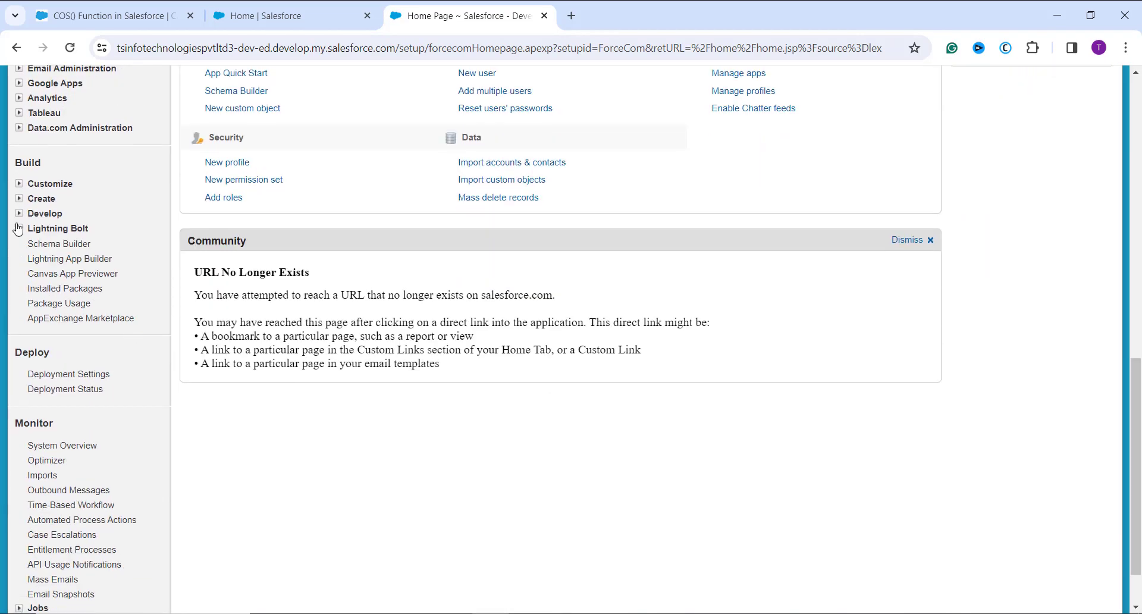
left_click(20, 187)
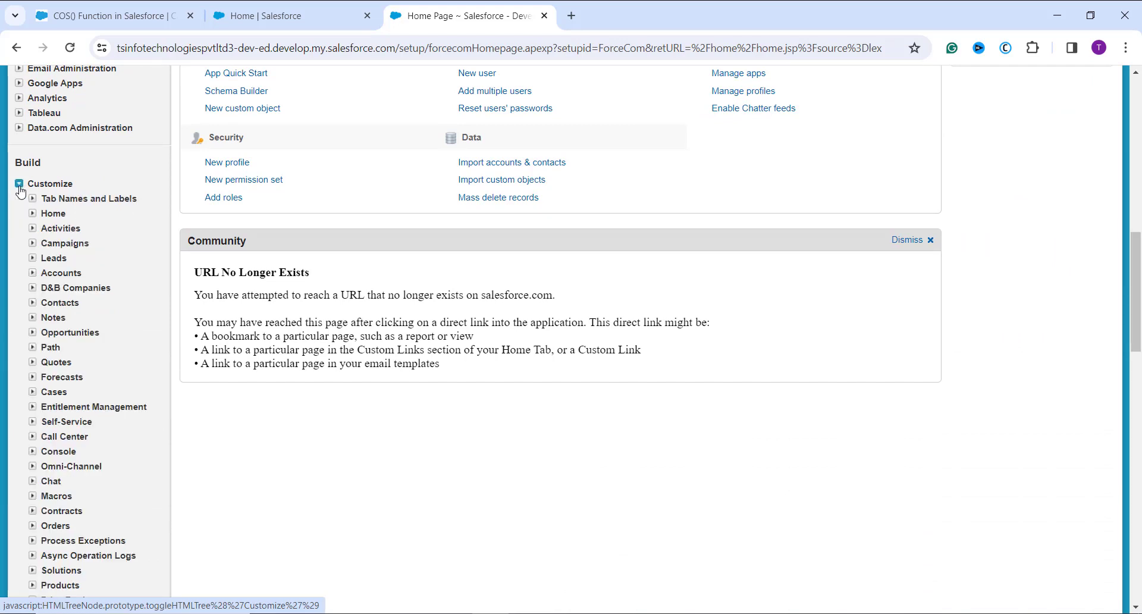
left_click(54, 304)
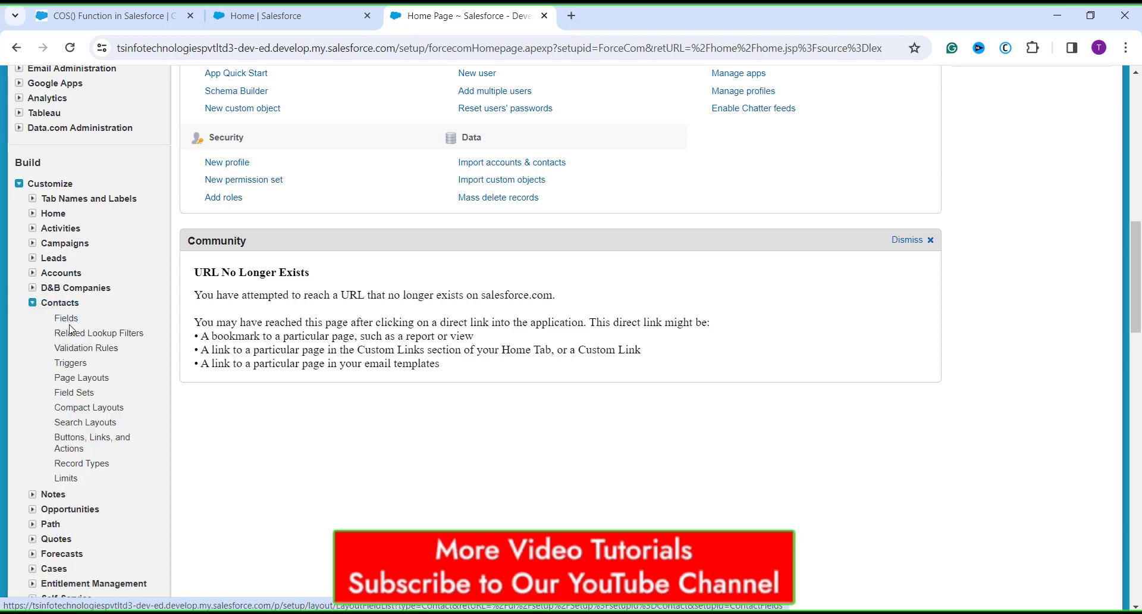
left_click(71, 322)
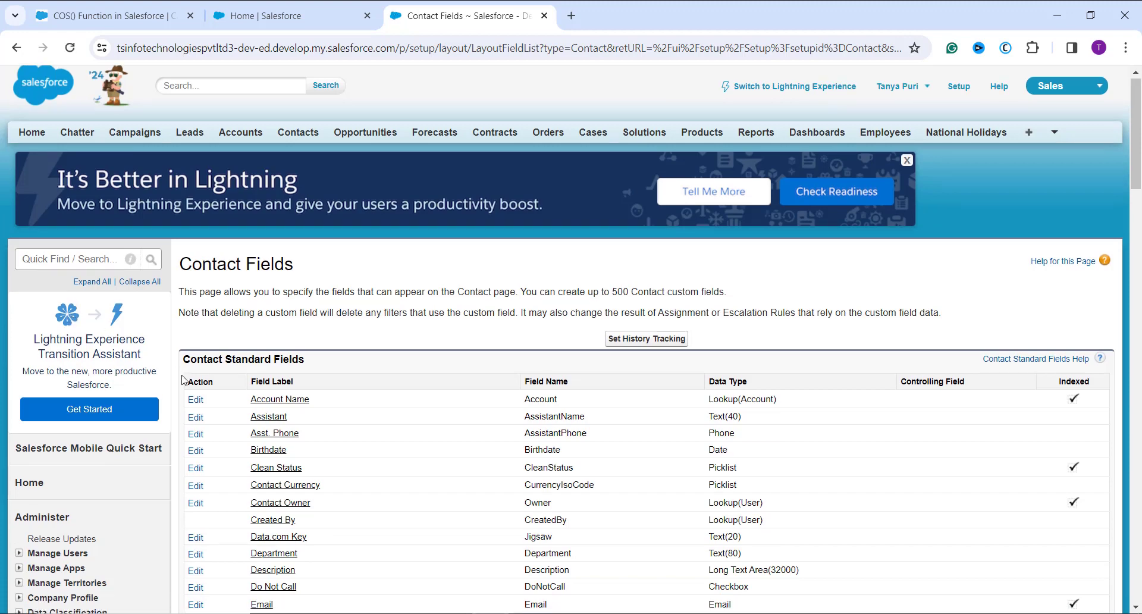
Create a new Contact custom field with the Formula data type and continue to its output type
scroll(453, 405, "down", 5)
scroll(454, 405, "down", 4)
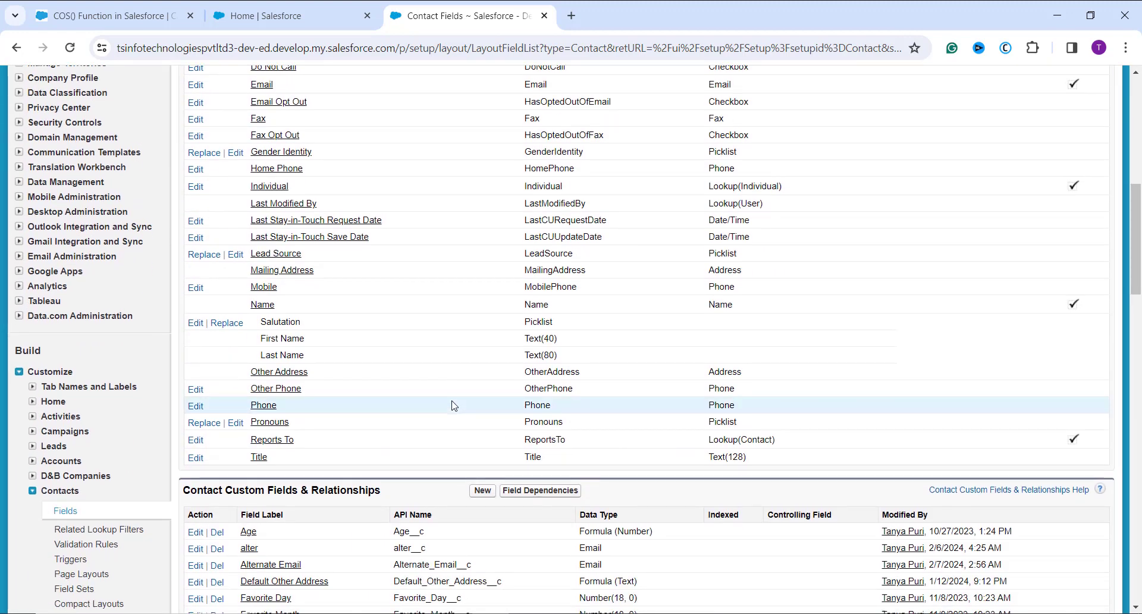
scroll(447, 395, "down", 2)
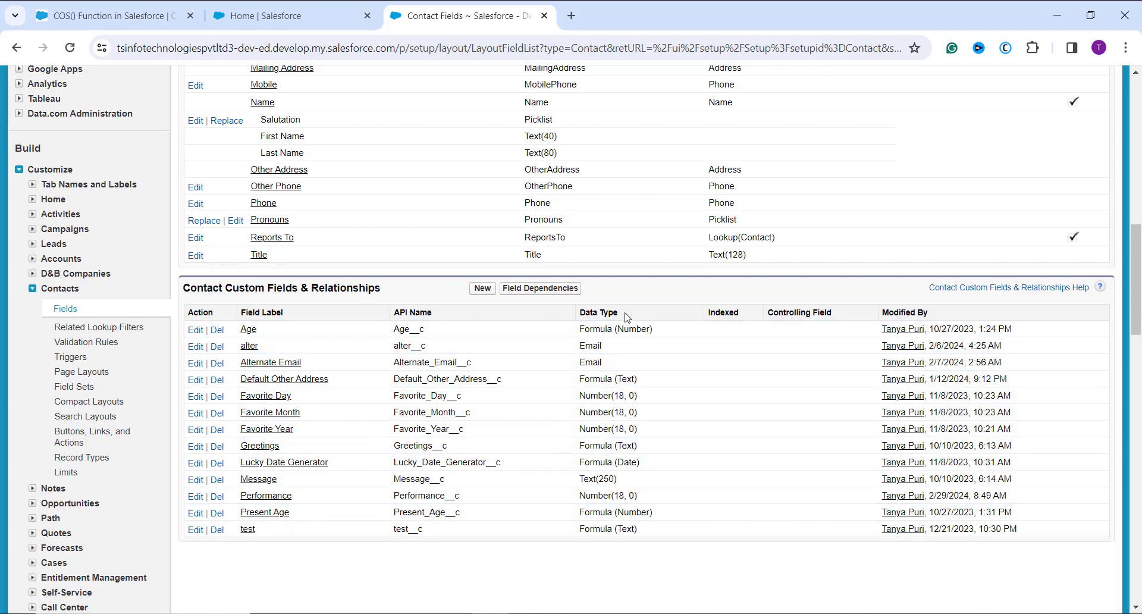
left_click(485, 289)
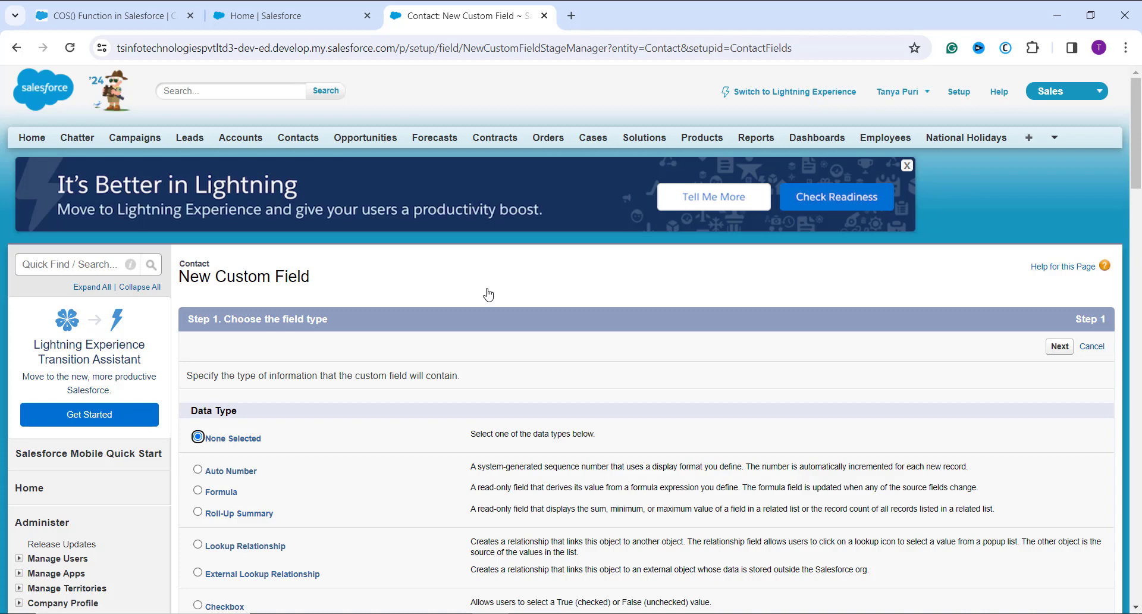
left_click(198, 490)
left_click(1063, 350)
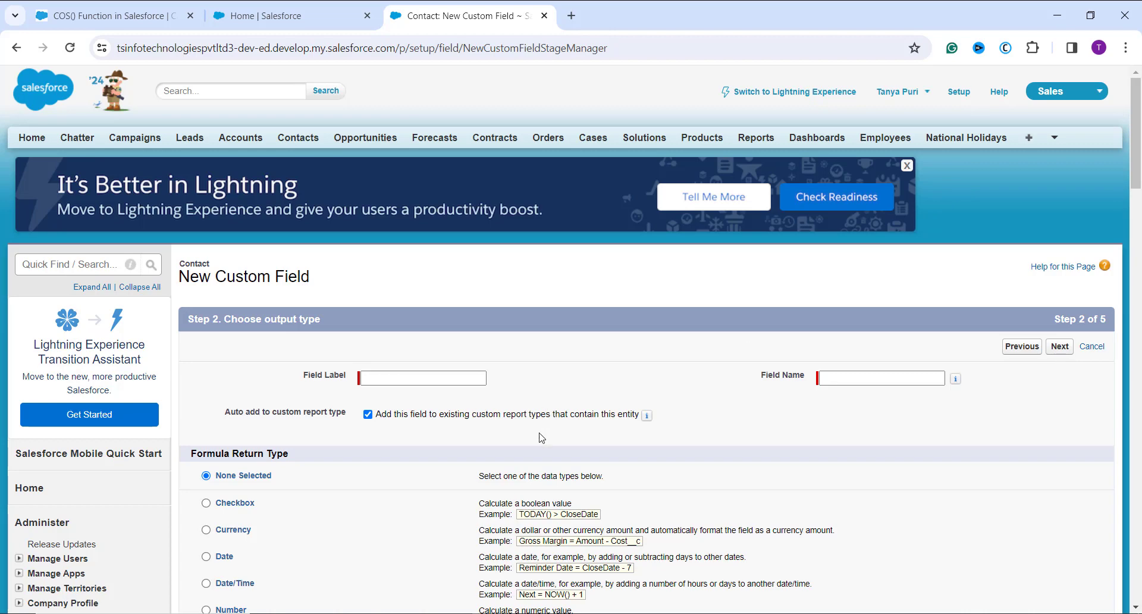
Label the new Contact formula field Hike Chance and let its field name fill in
left_click(434, 381)
type("Hi")
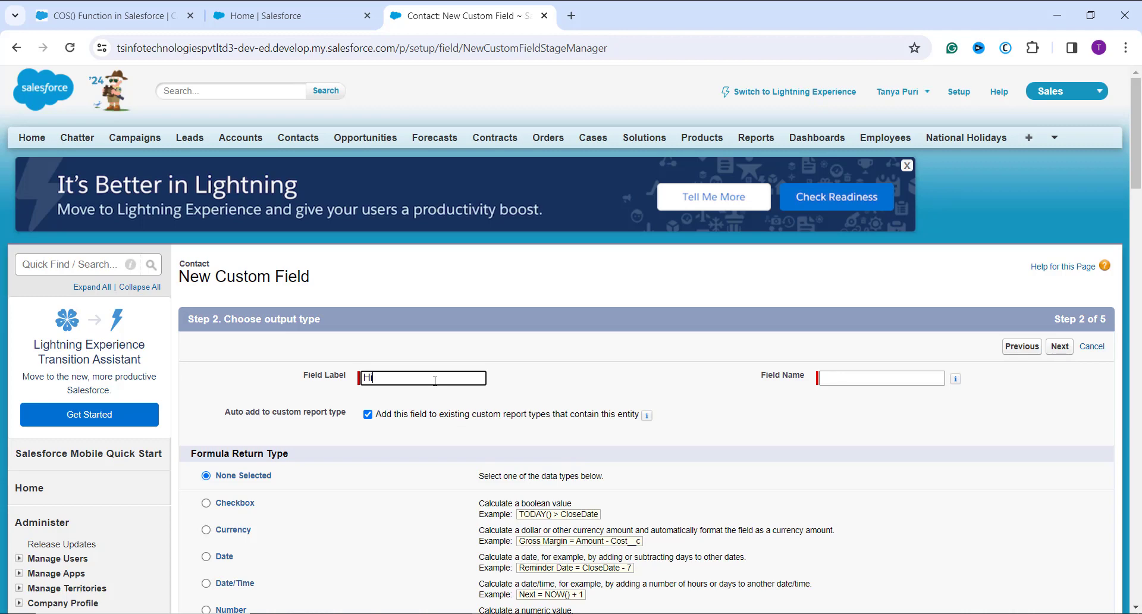
type("ke Chance")
left_click(425, 417)
Set the Hike Chance formula return type to Number with 1 decimal place
scroll(425, 417, "down", 3)
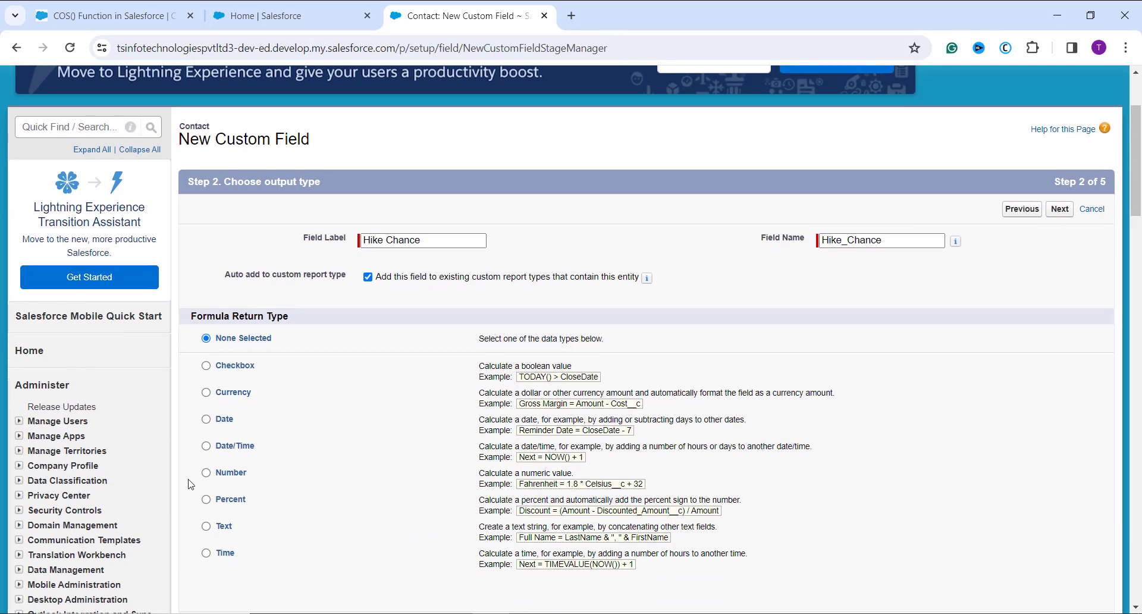
left_click(207, 479)
scroll(360, 474, "down", 2)
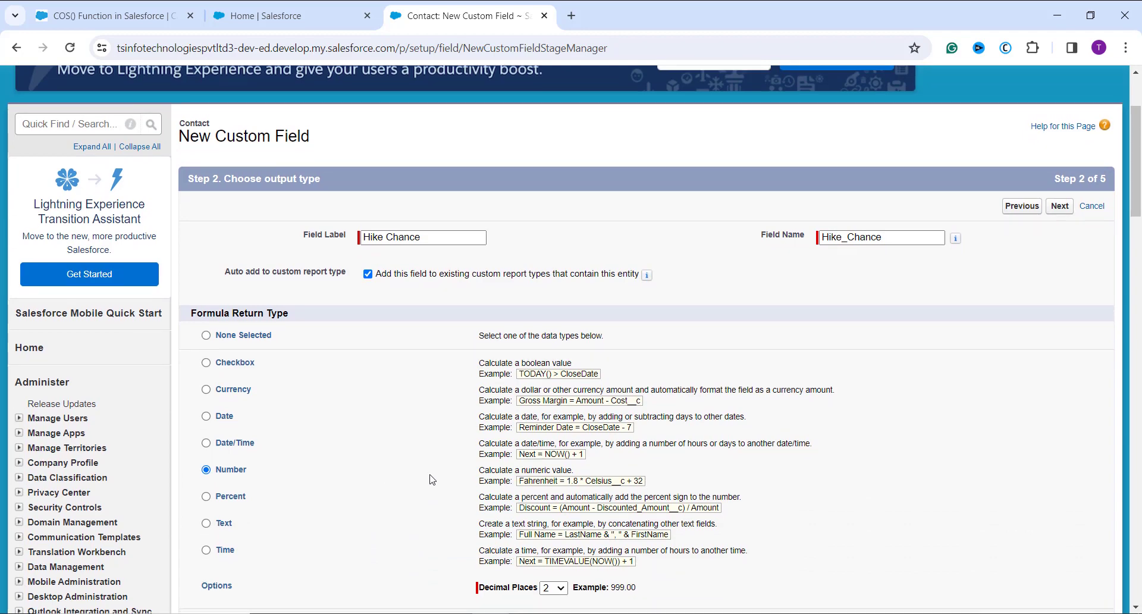
left_click(563, 515)
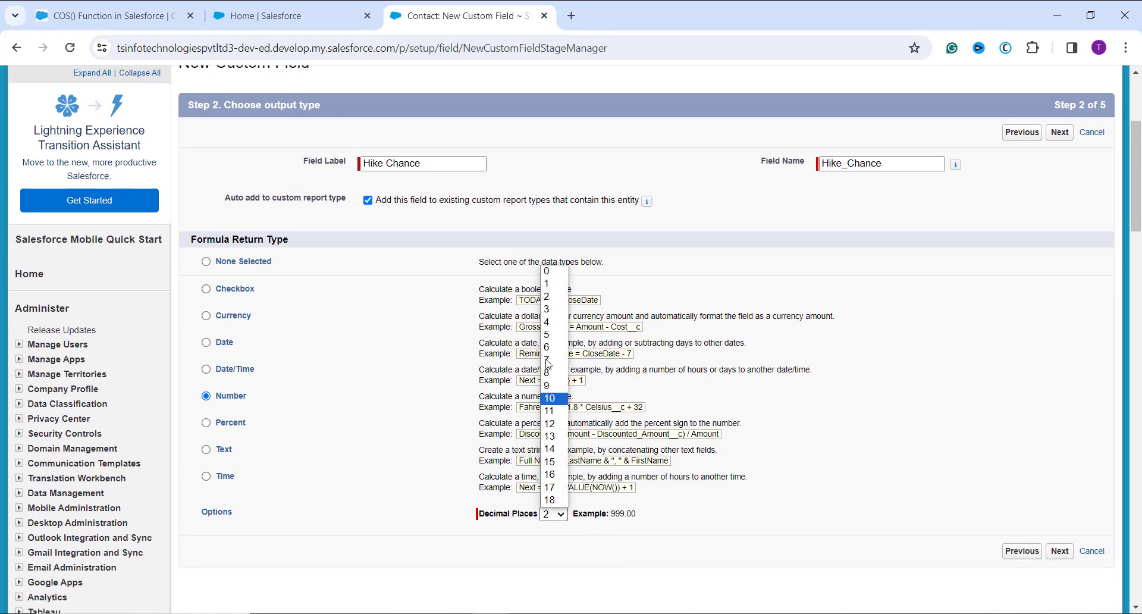
left_click(559, 287)
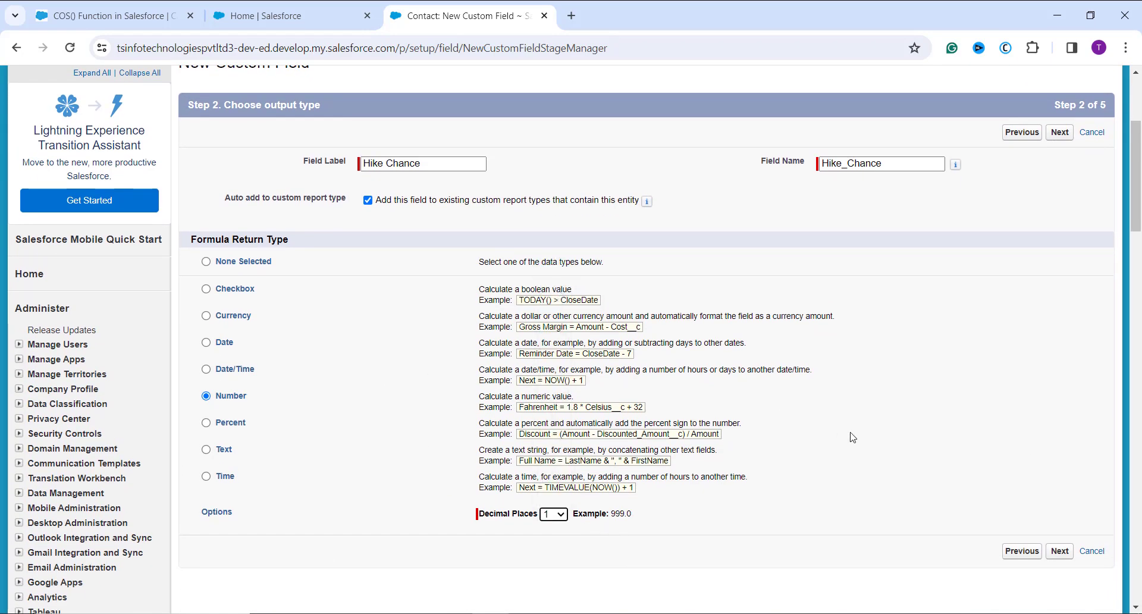
Continue to the Hike Chance formula entry and insert the COS function from the Math category
scroll(982, 326, "up", 2)
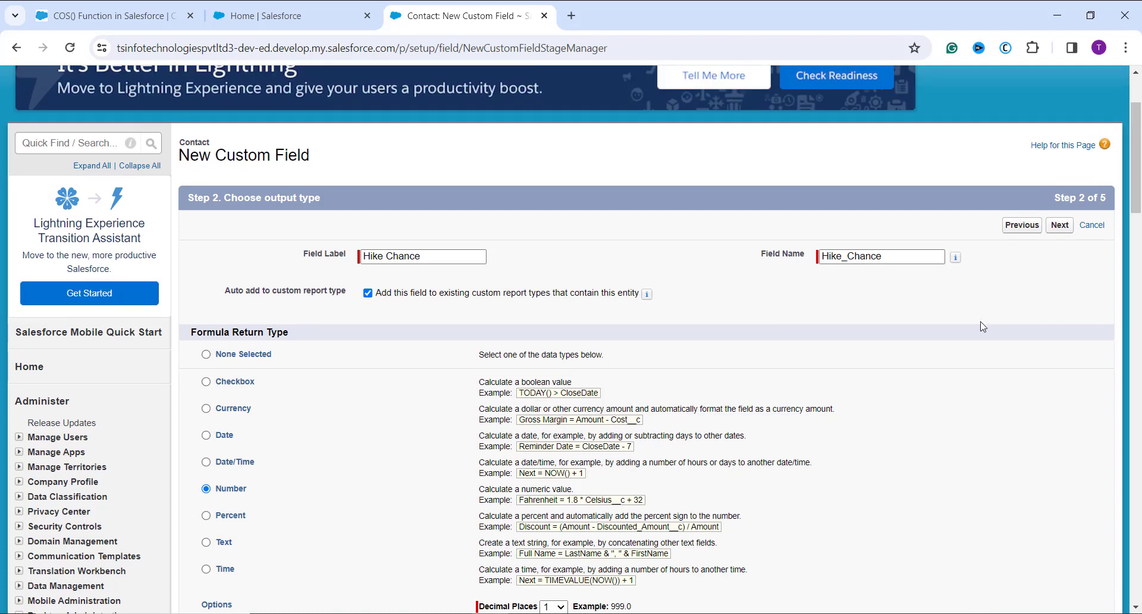
left_click(1059, 226)
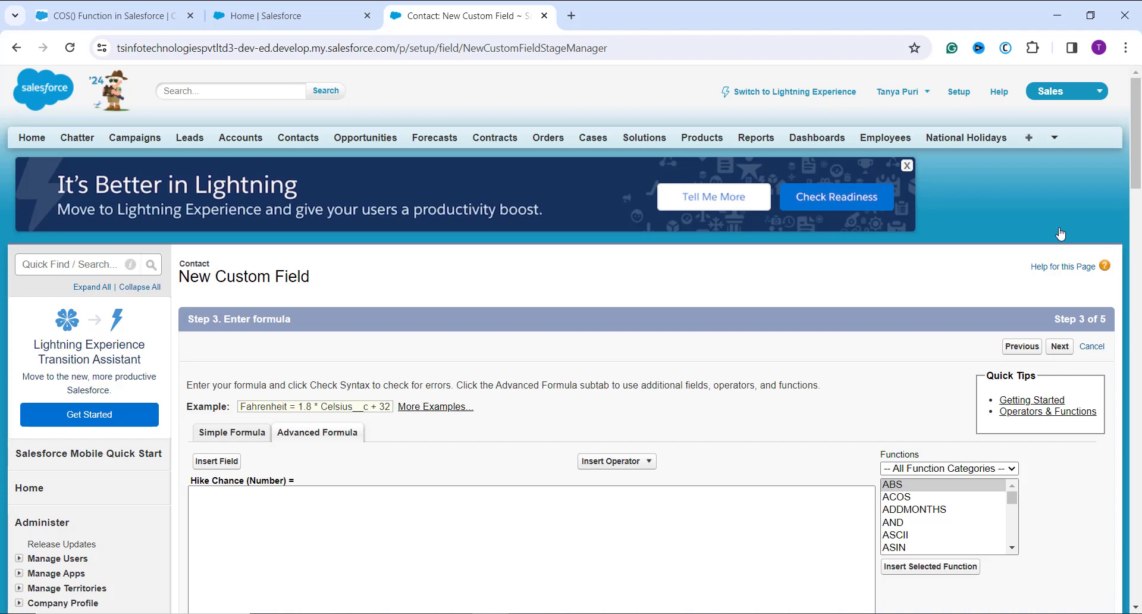
left_click(935, 470)
left_click(918, 520)
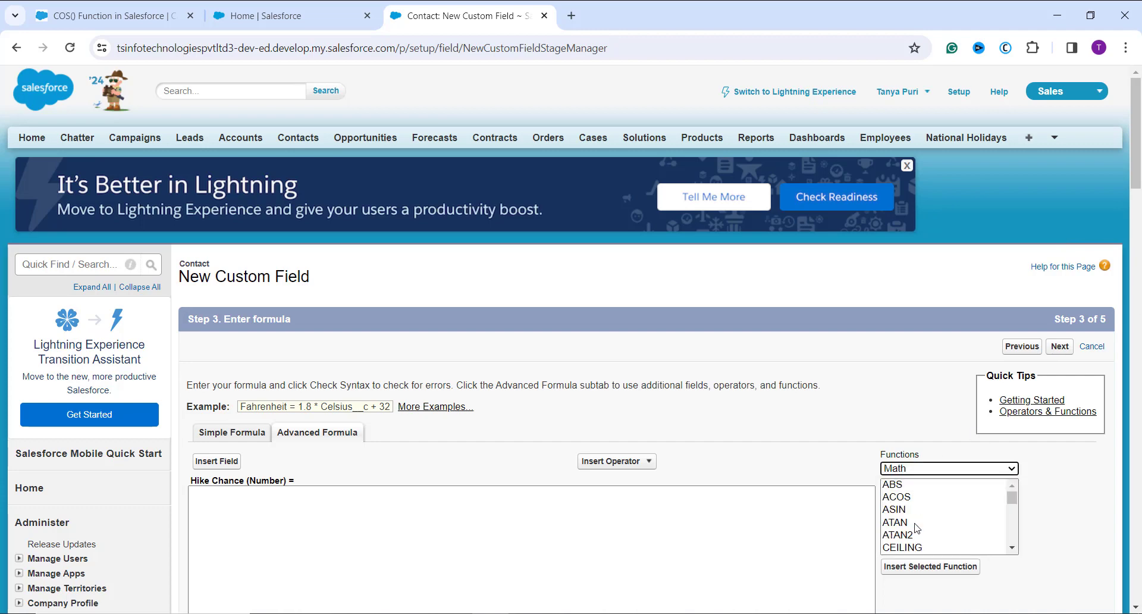
scroll(915, 521, "down", 1)
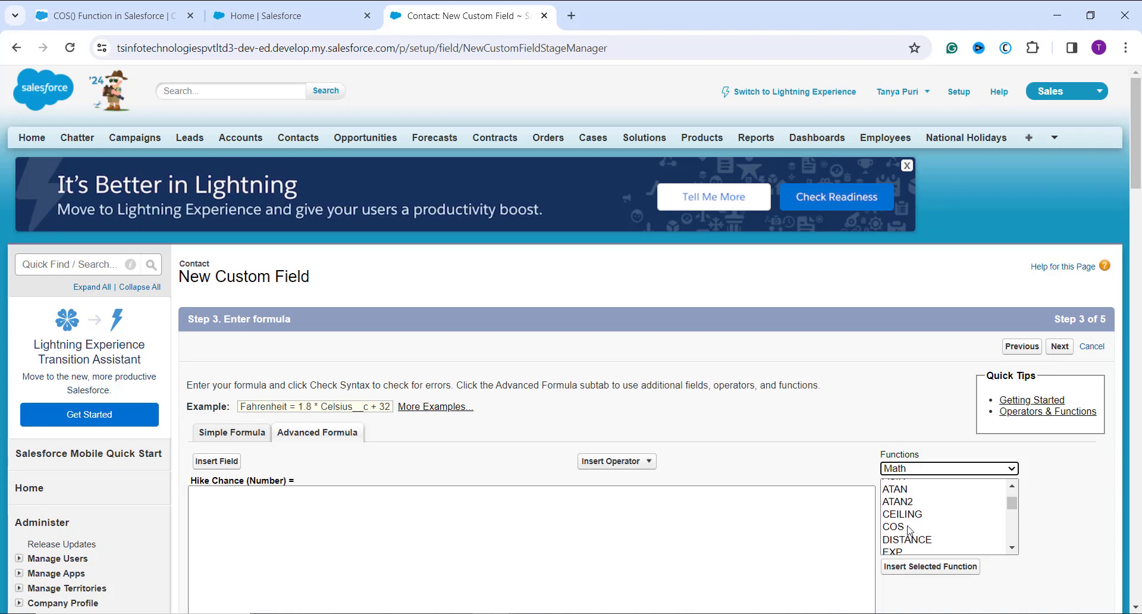
left_click(909, 527)
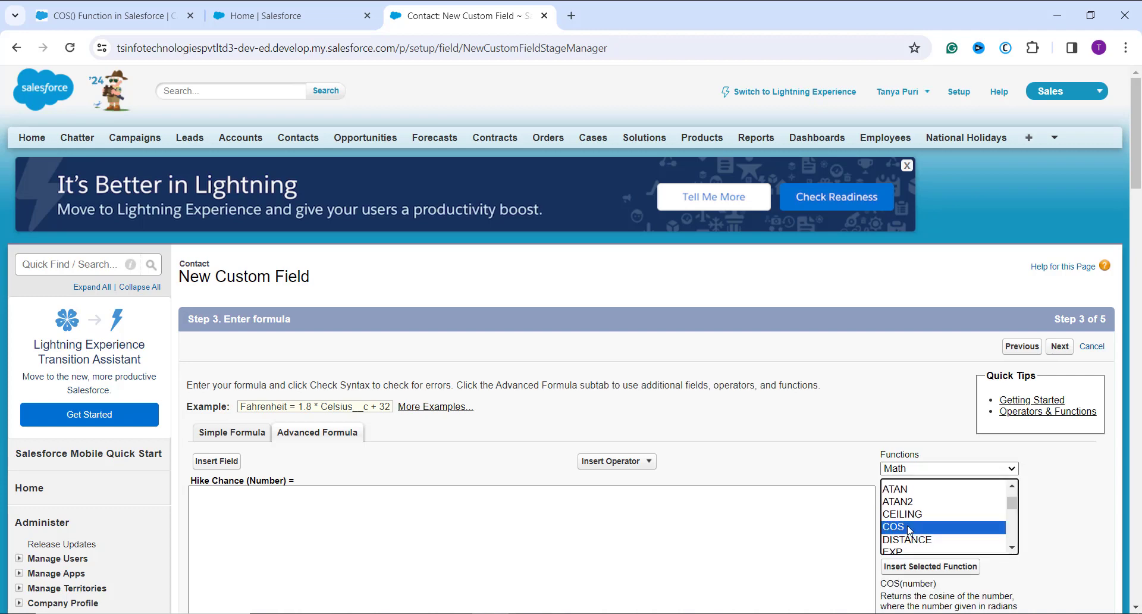
left_click(925, 566)
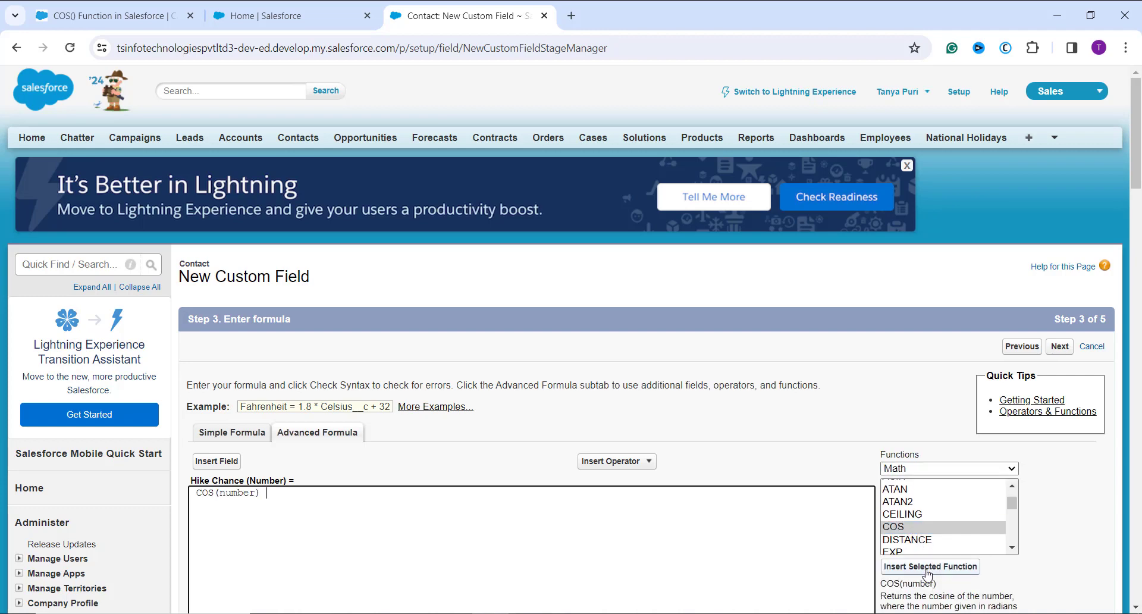
Place 1 and an Add operator in front of the COS function in the Hike Chance formula
scroll(699, 457, "down", 2)
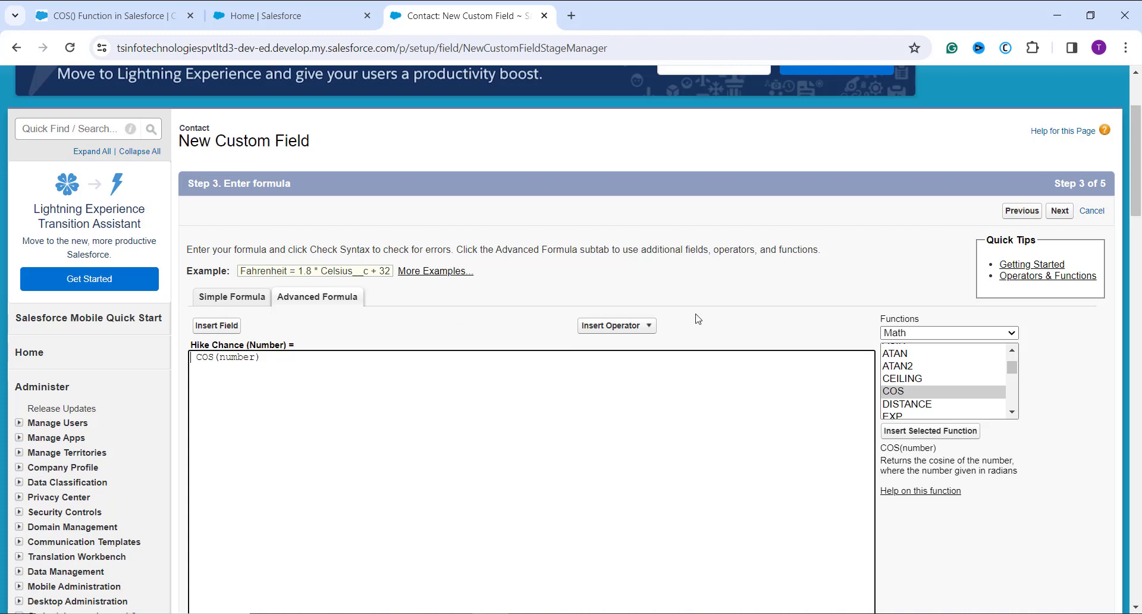
type("1")
left_click(648, 327)
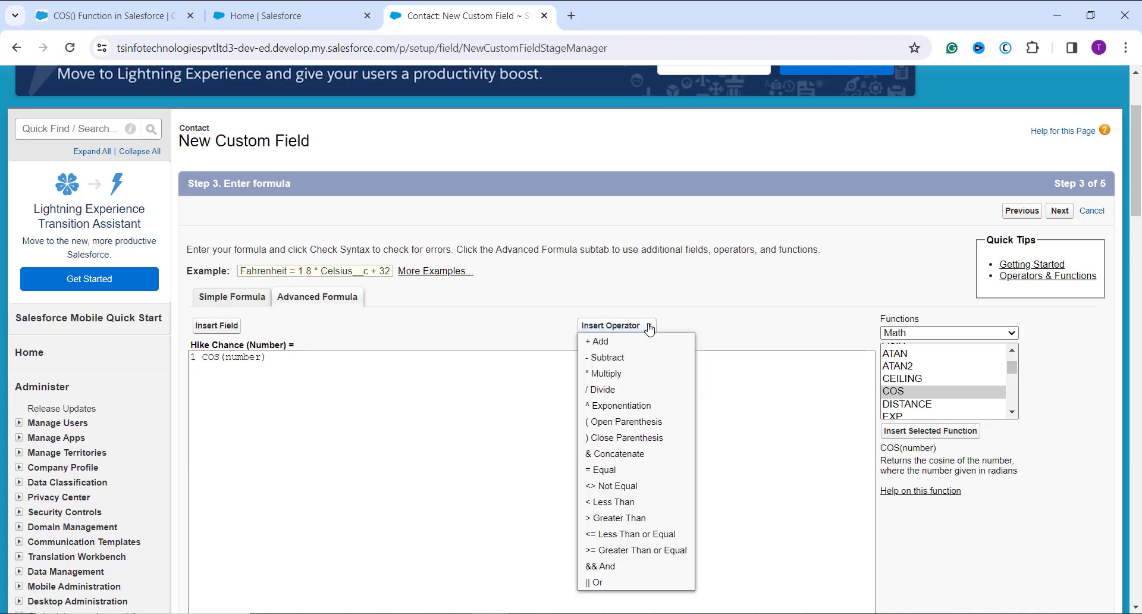
left_click(639, 341)
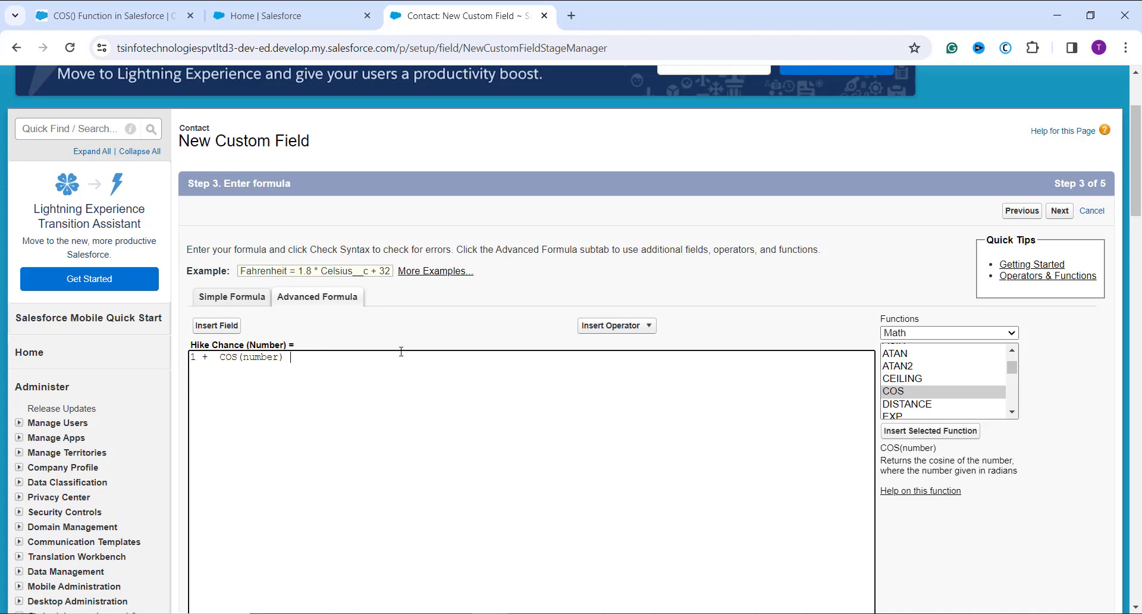
Enclose the 1 + COS(number) expression in open and close parenthesis operators
left_click(624, 317)
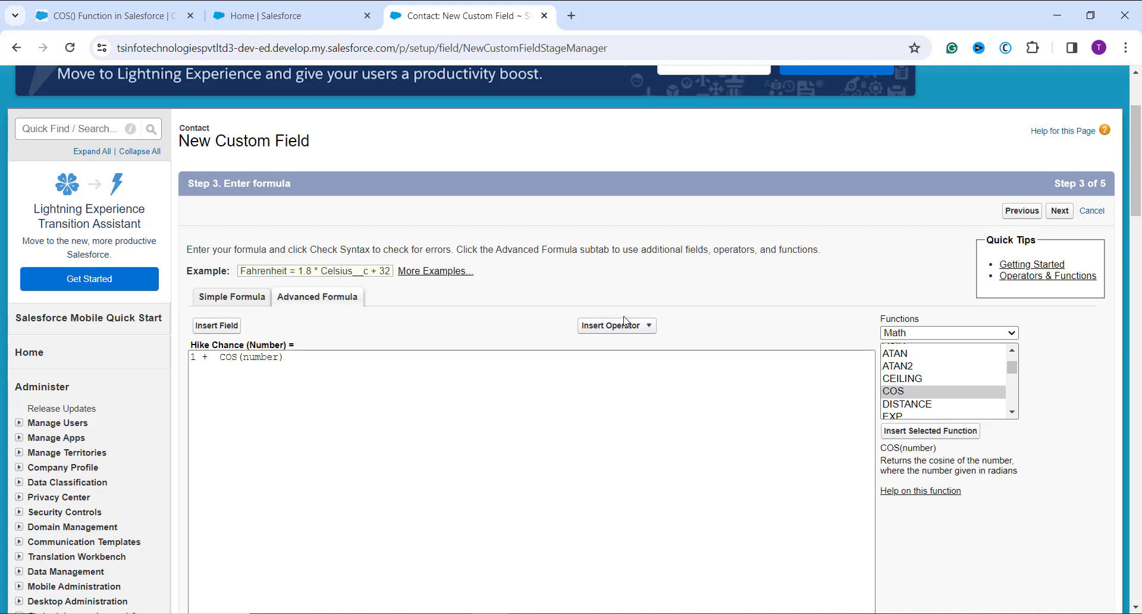
left_click(617, 327)
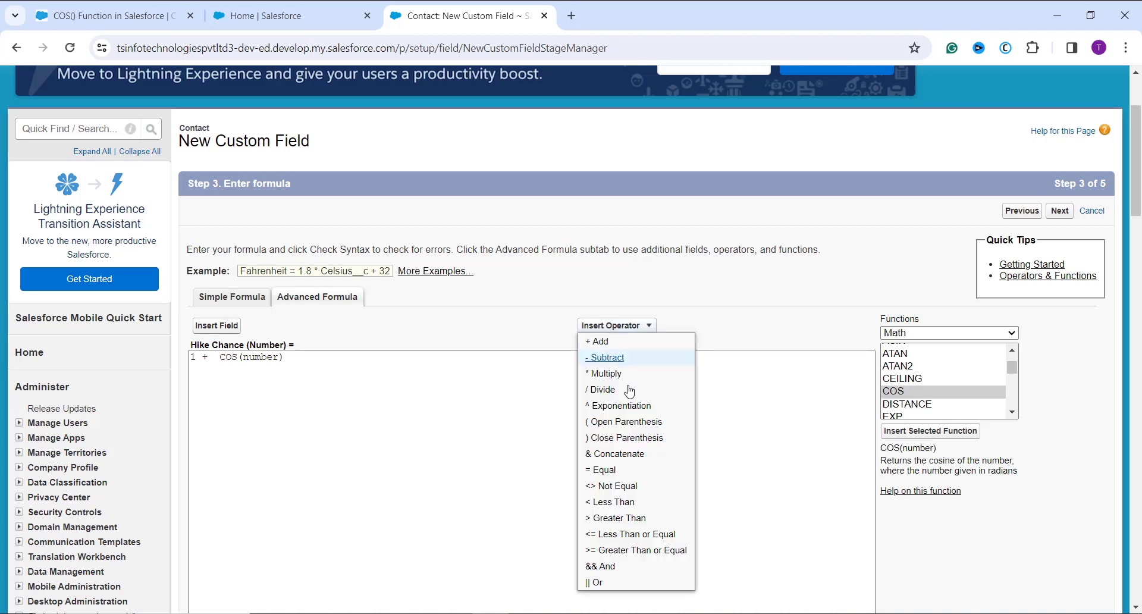
left_click(630, 439)
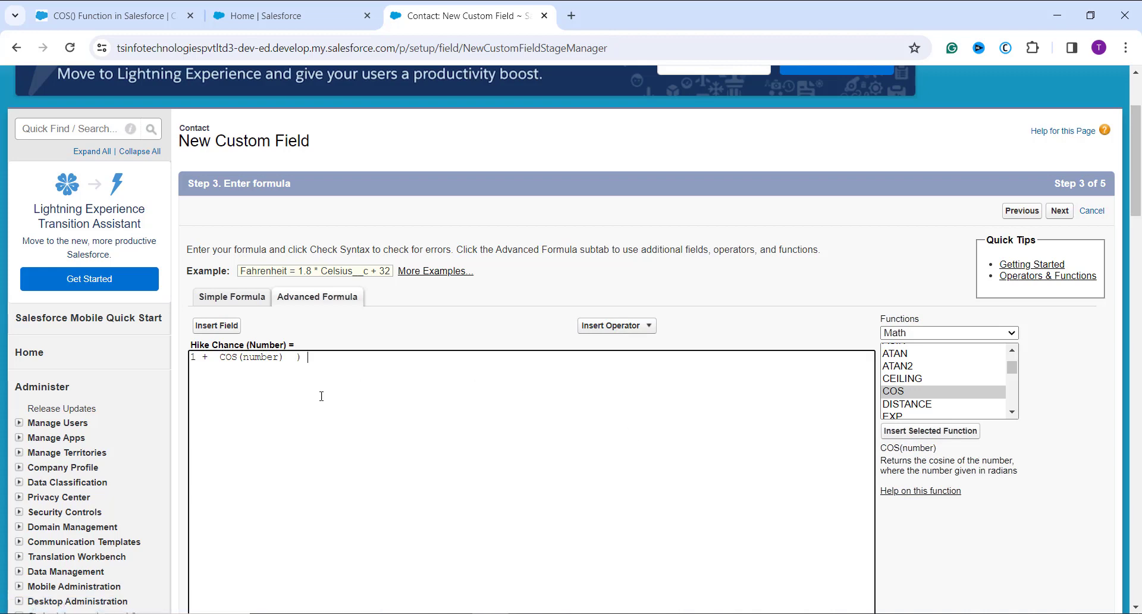
left_click(627, 327)
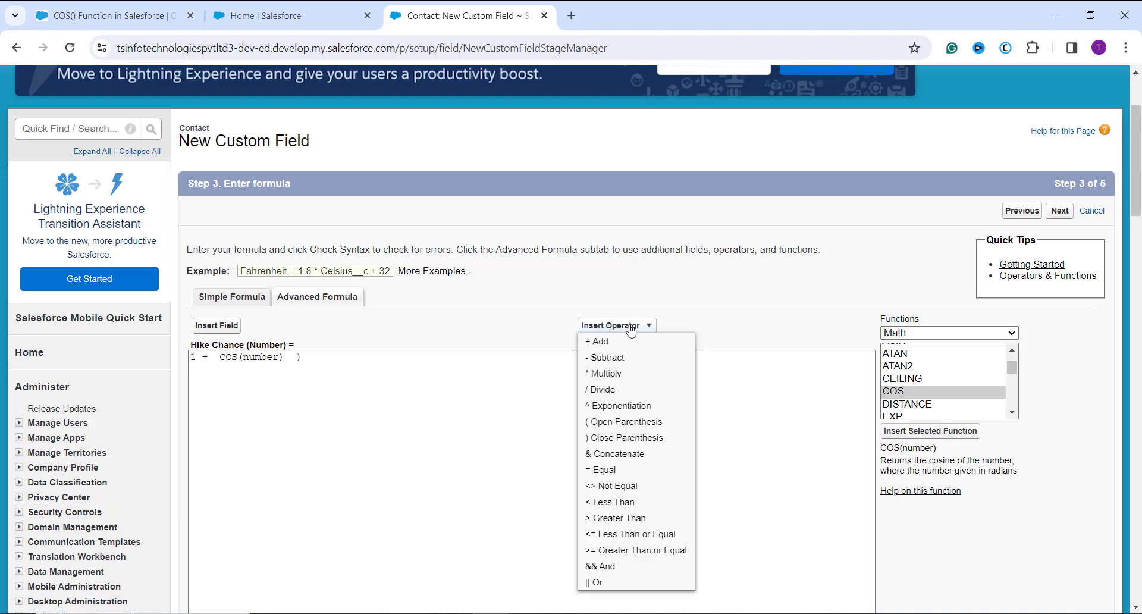
left_click(651, 423)
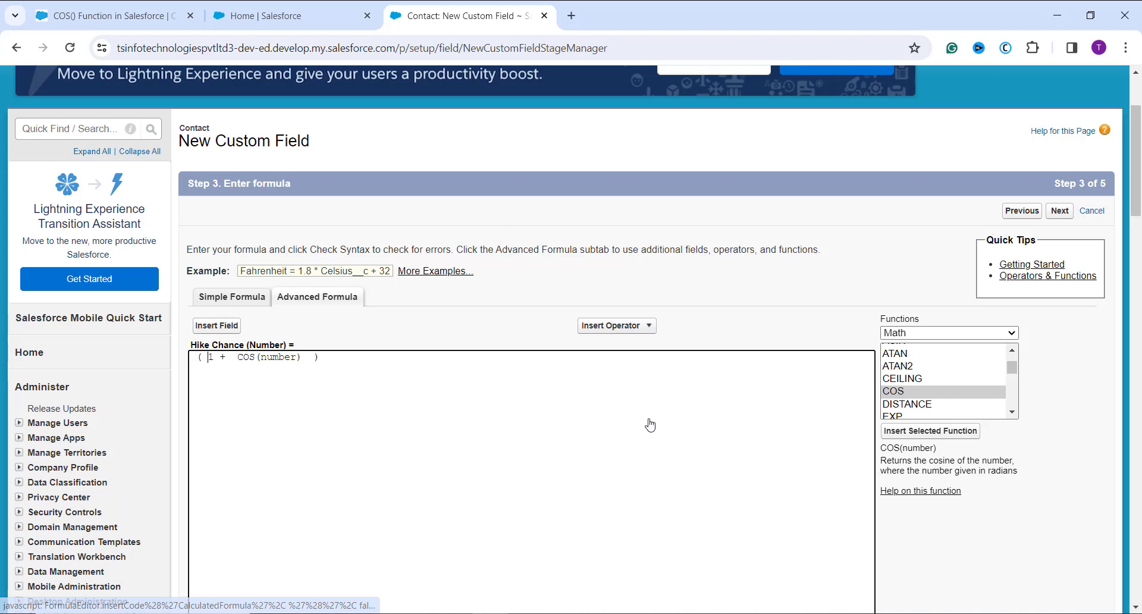
Divide the parenthesized expression by 2 at the end of the Hike Chance formula
left_click(359, 366)
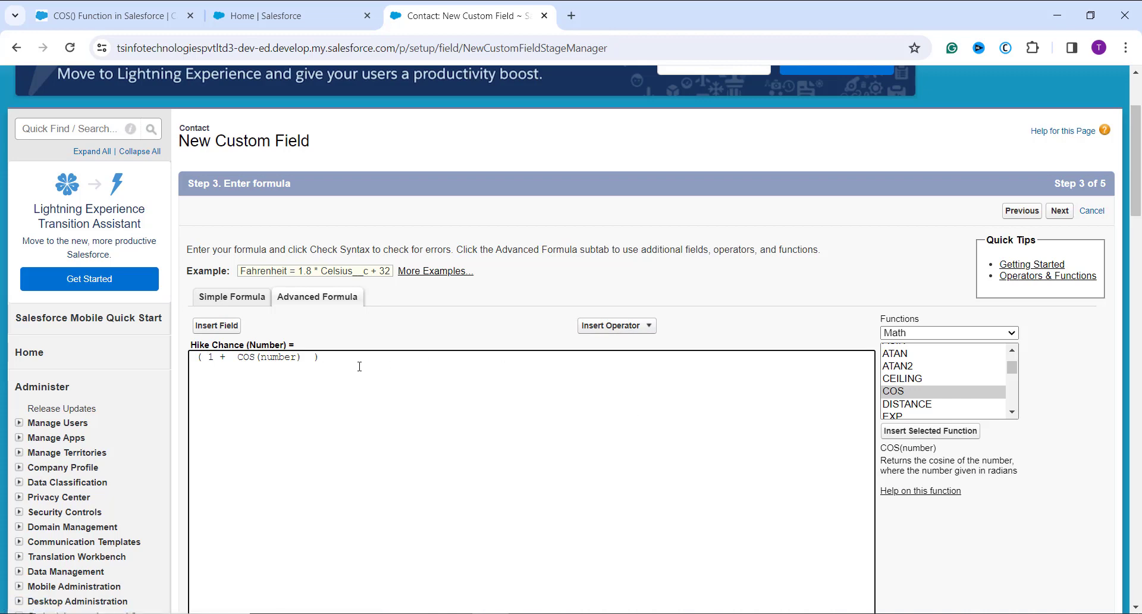
left_click(625, 326)
left_click(614, 390)
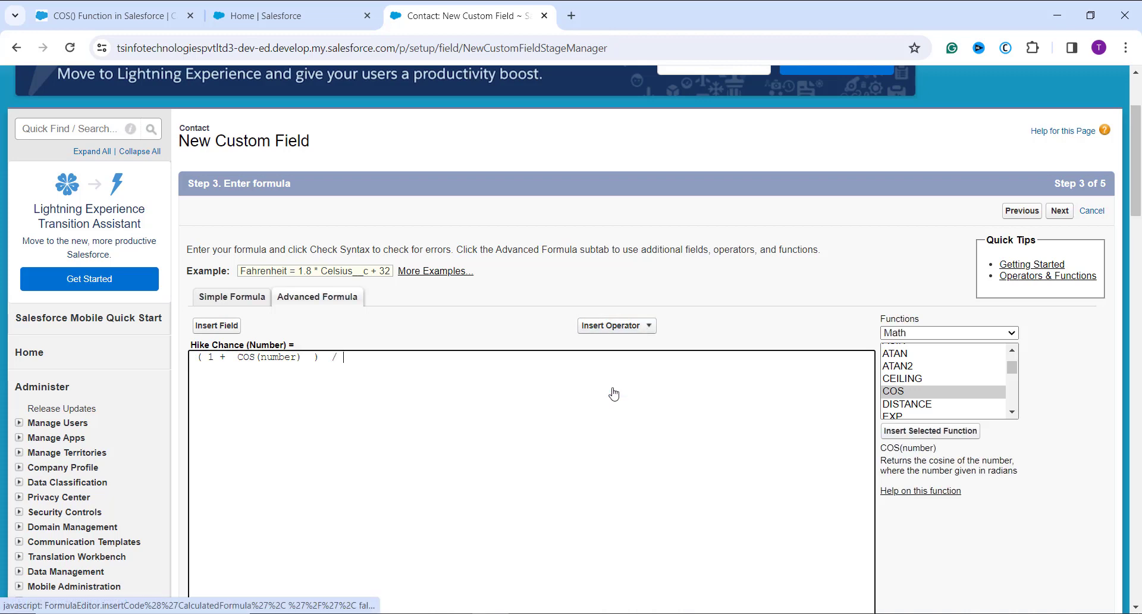
type("2")
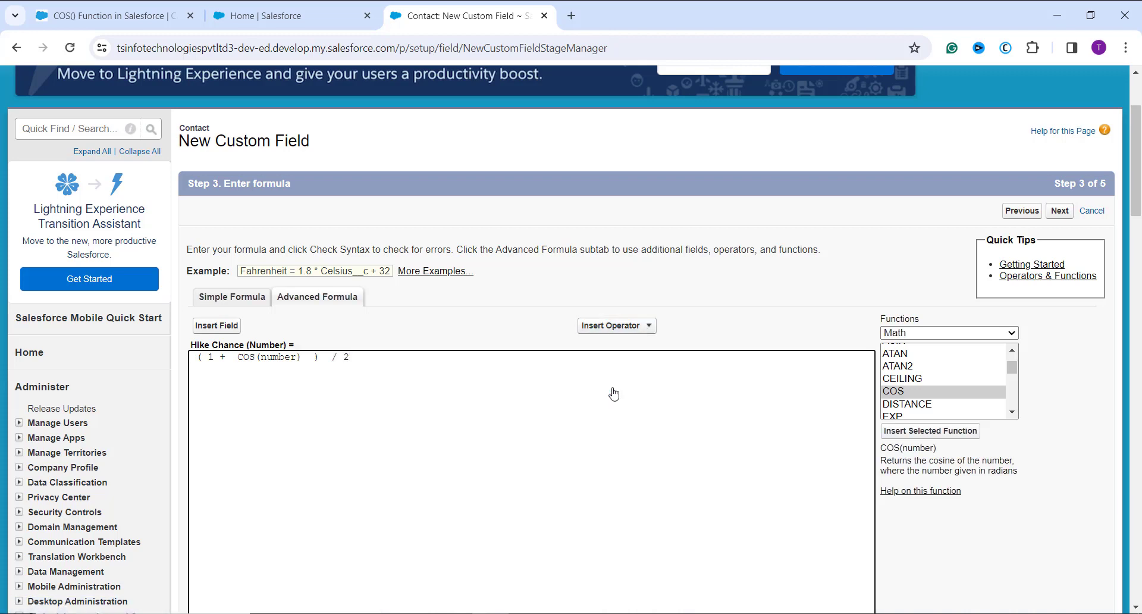
Remove the number placeholder from inside the COS function's parentheses
left_click(297, 356)
key("BackSpace")
key("BackSpace")
key("BackSpace")
key("BackSpace")
key("BackSpace")
key("BackSpace")
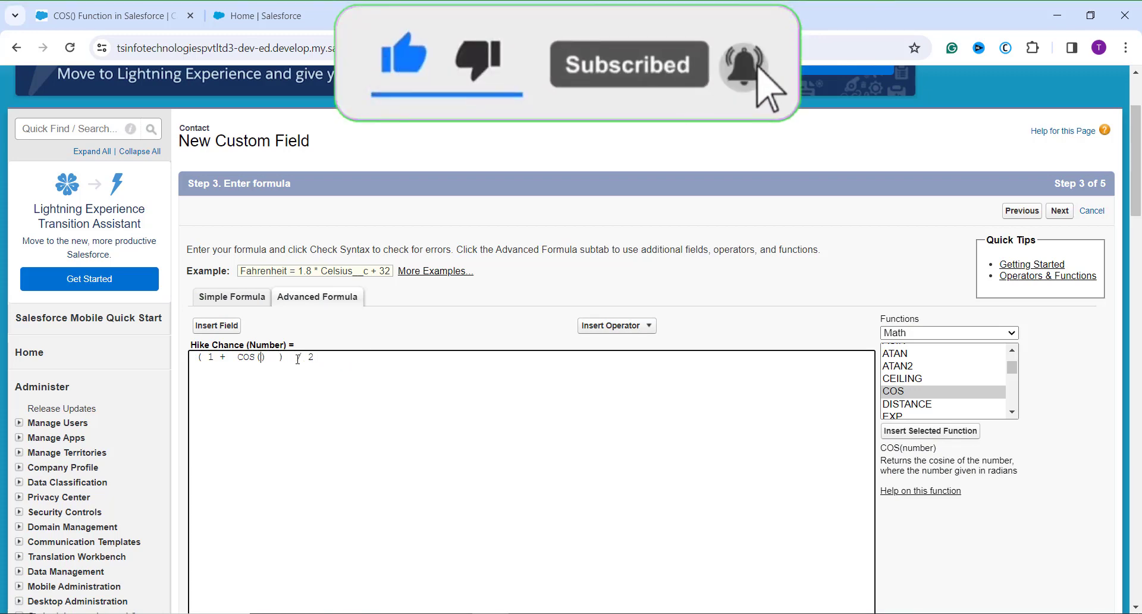
Insert the Contact field Performance (Performance__c) as the argument of the COS function
left_click(216, 325)
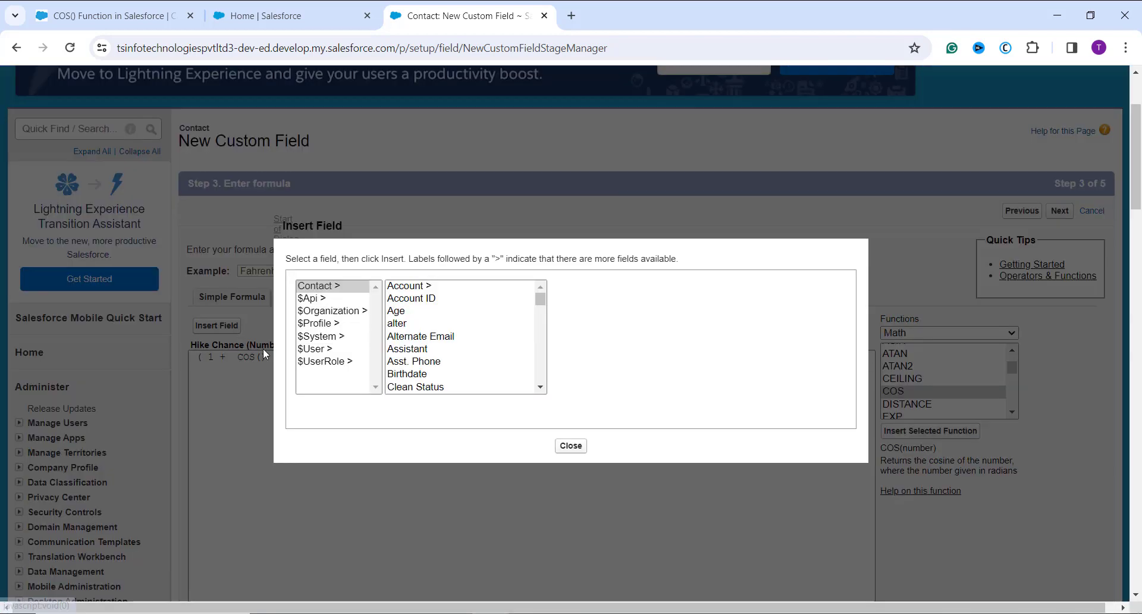
scroll(479, 380, "down", 5)
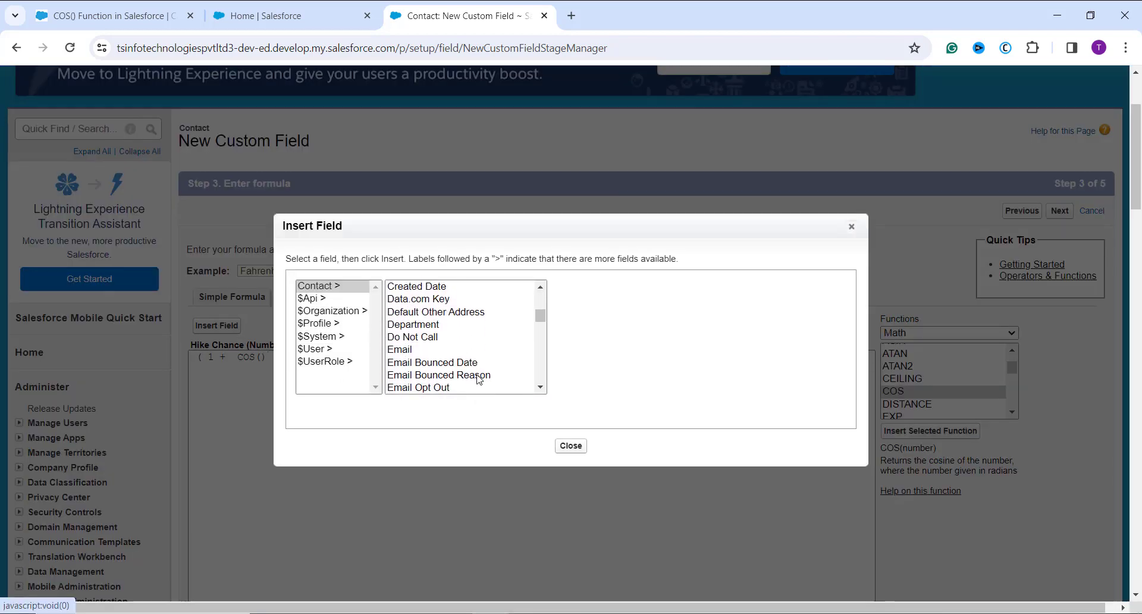
scroll(479, 366, "down", 5)
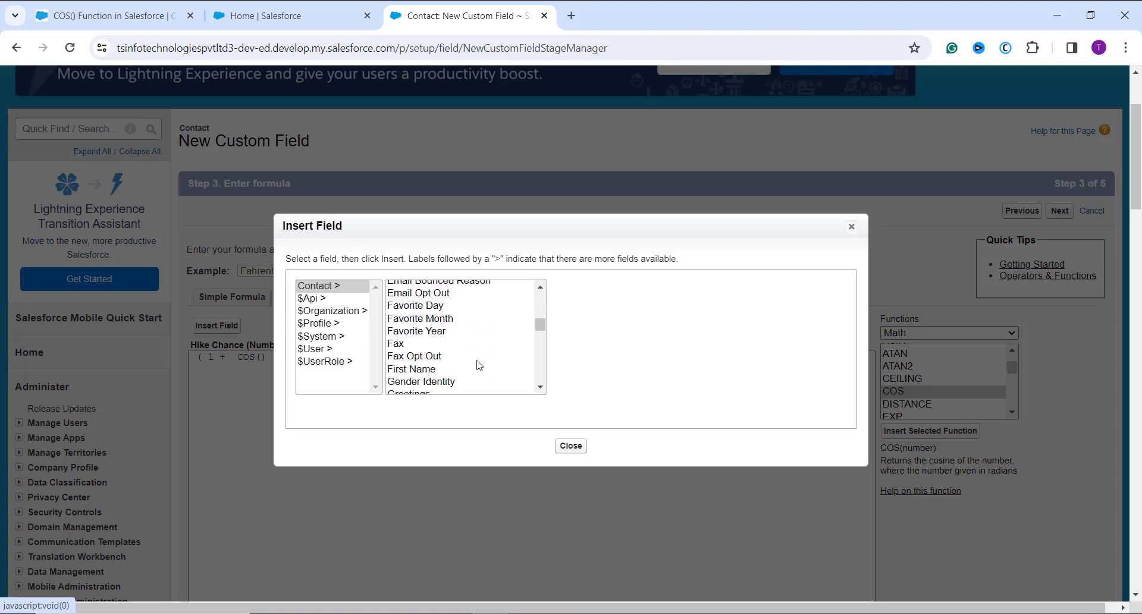
scroll(479, 365, "down", 5)
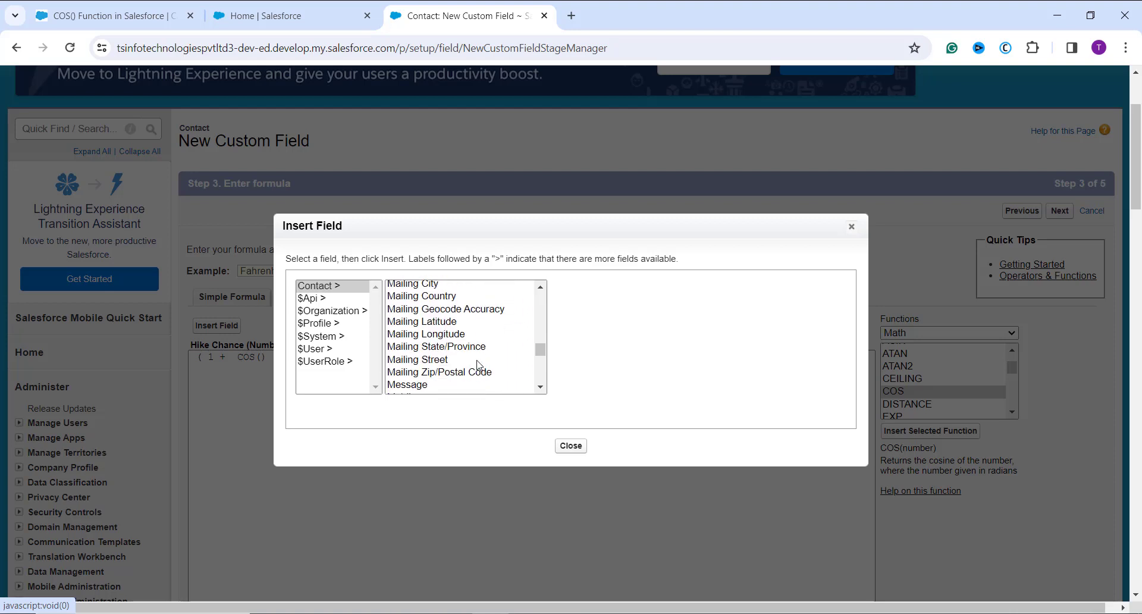
scroll(480, 365, "down", 3)
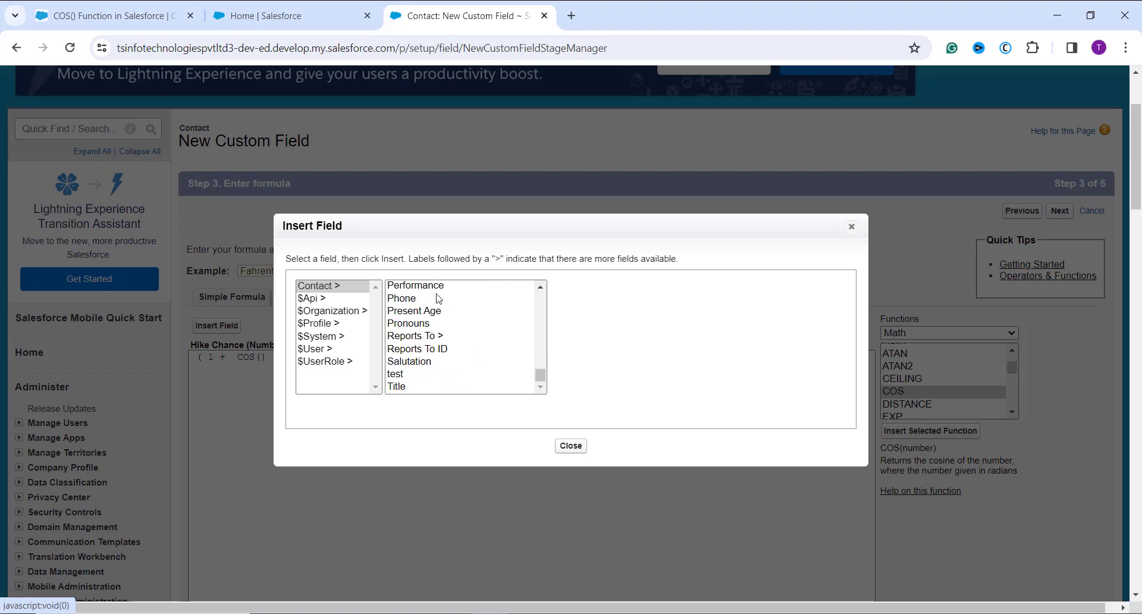
left_click(429, 285)
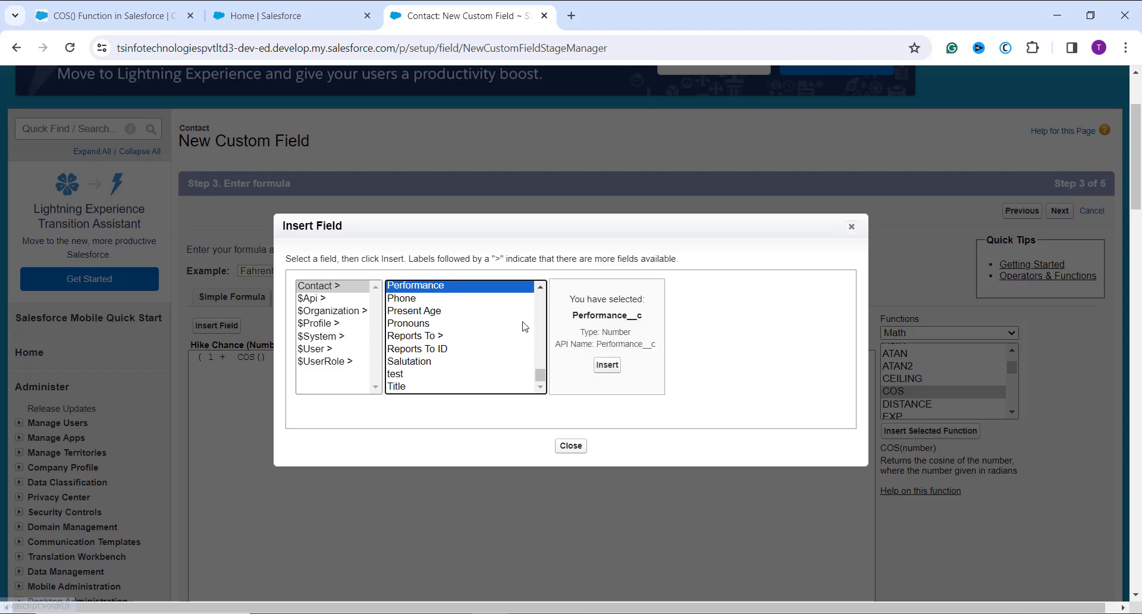
left_click(607, 364)
Check the syntax of the Hike Chance formula and review the result and blank field handling
scroll(513, 431, "down", 3)
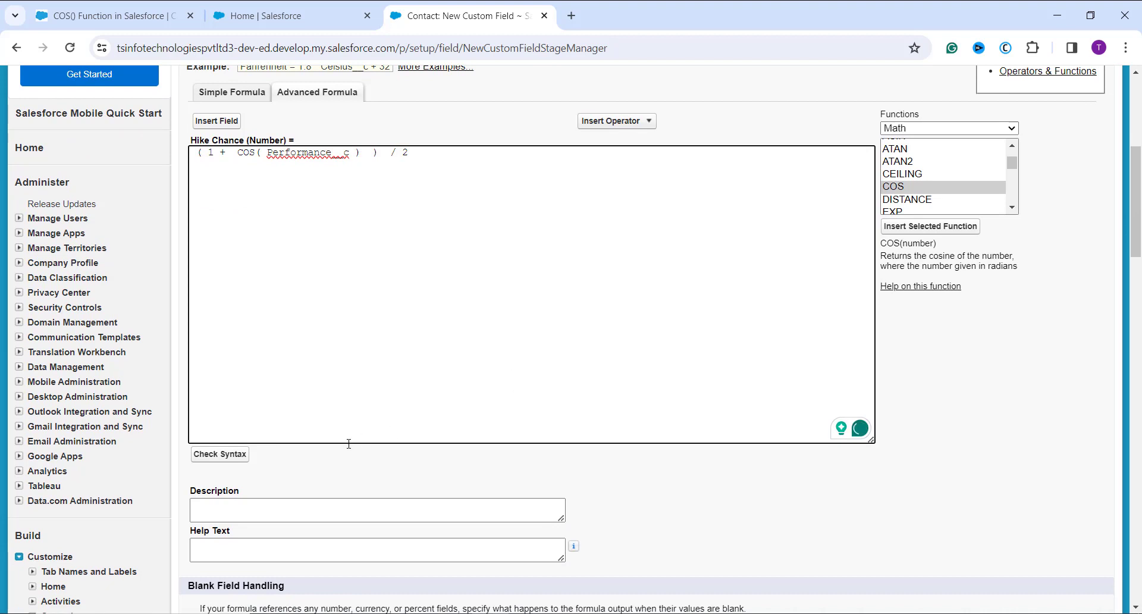
left_click(235, 461)
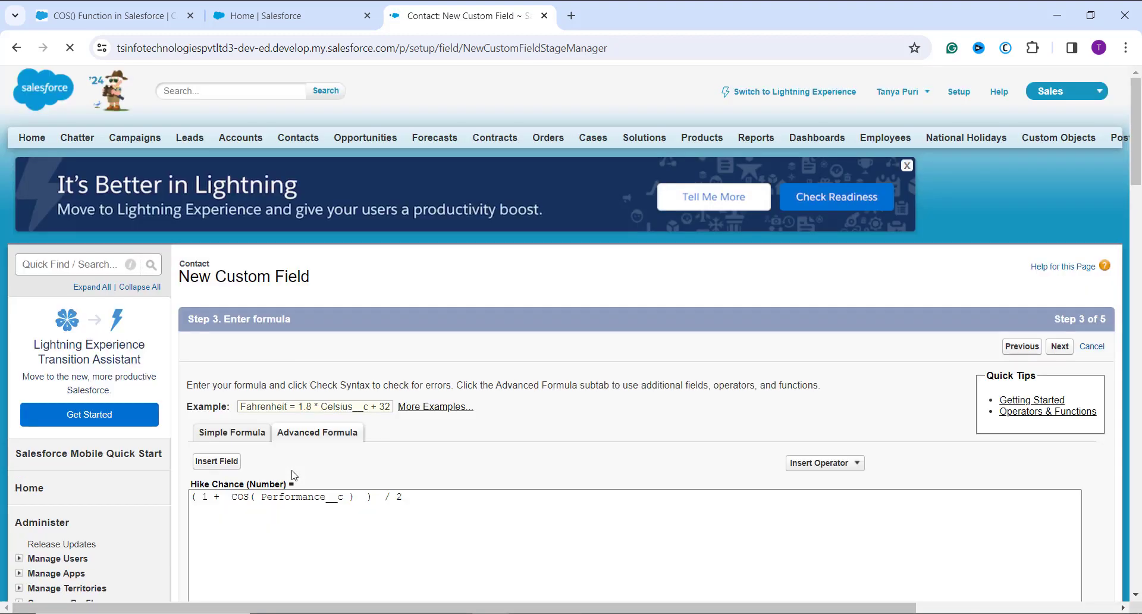
scroll(286, 469, "down", 3)
scroll(292, 471, "down", 2)
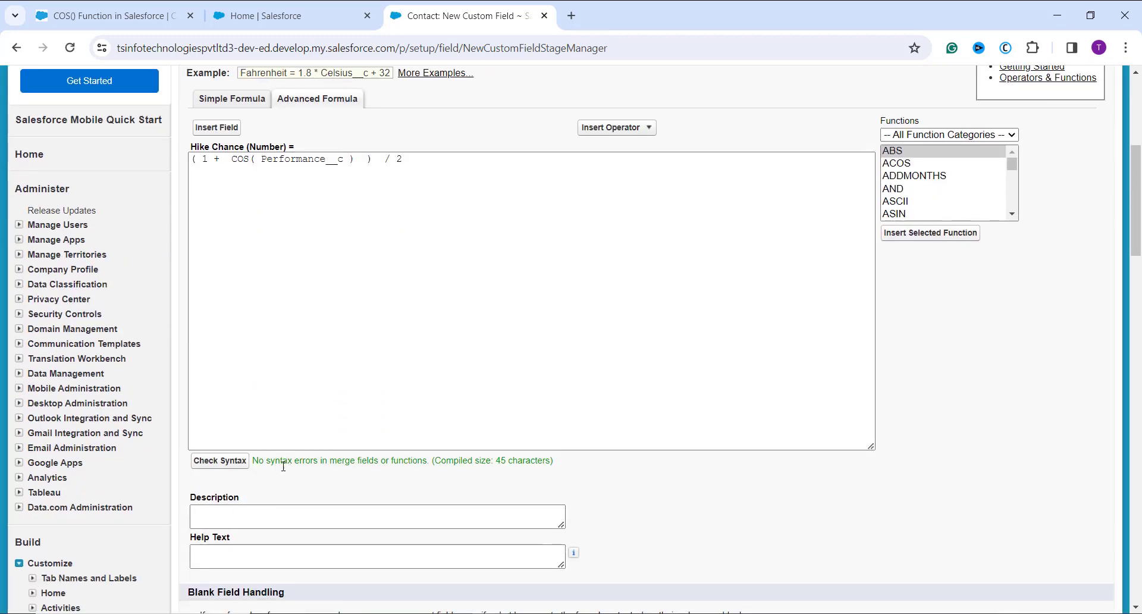
scroll(462, 461, "down", 1)
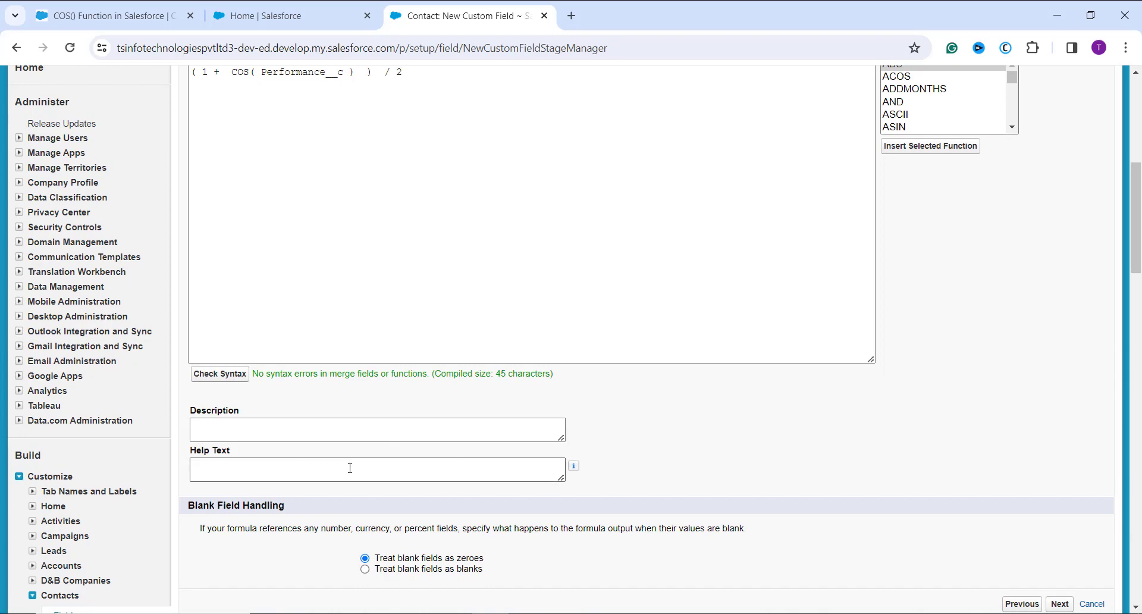
Accept the field-level security and page layout defaults for Hike Chance and save the new field
scroll(502, 400, "up", 5)
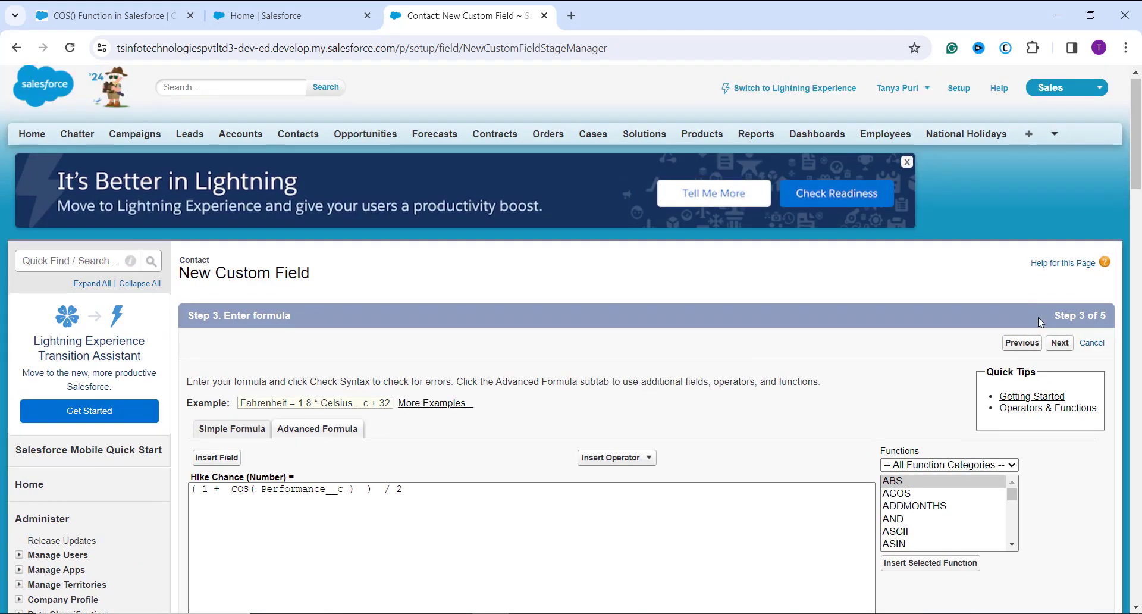
left_click(1059, 348)
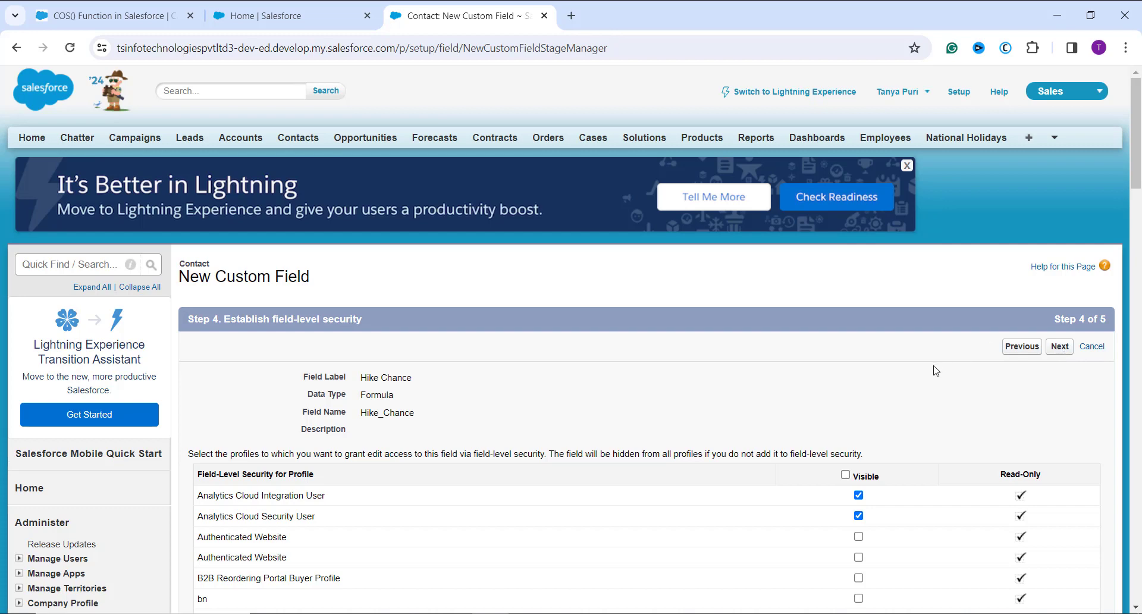
left_click(1059, 346)
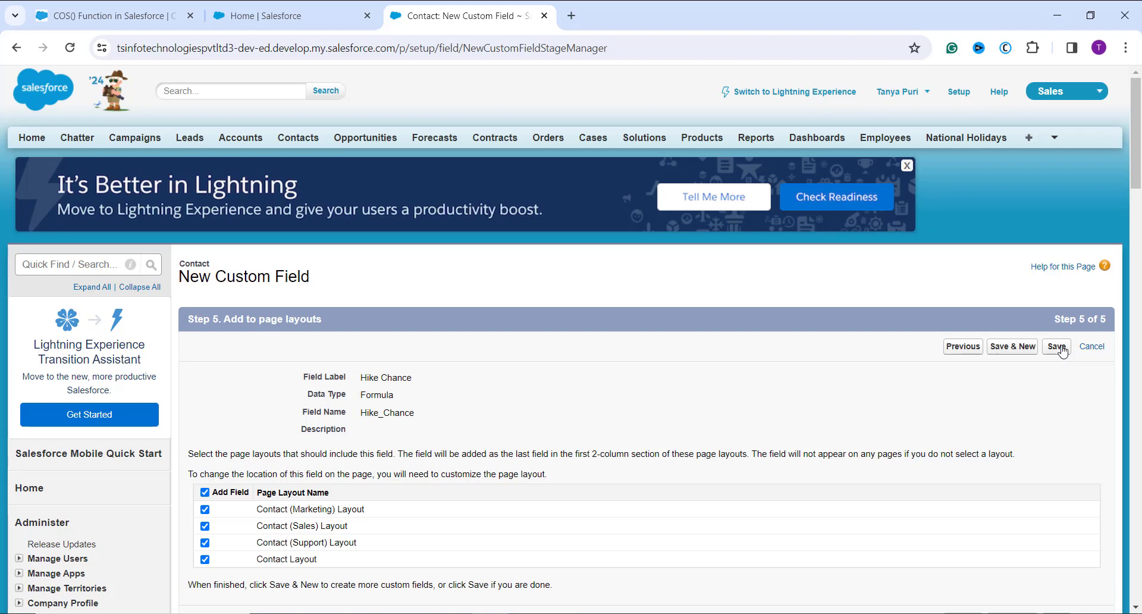
left_click(1057, 347)
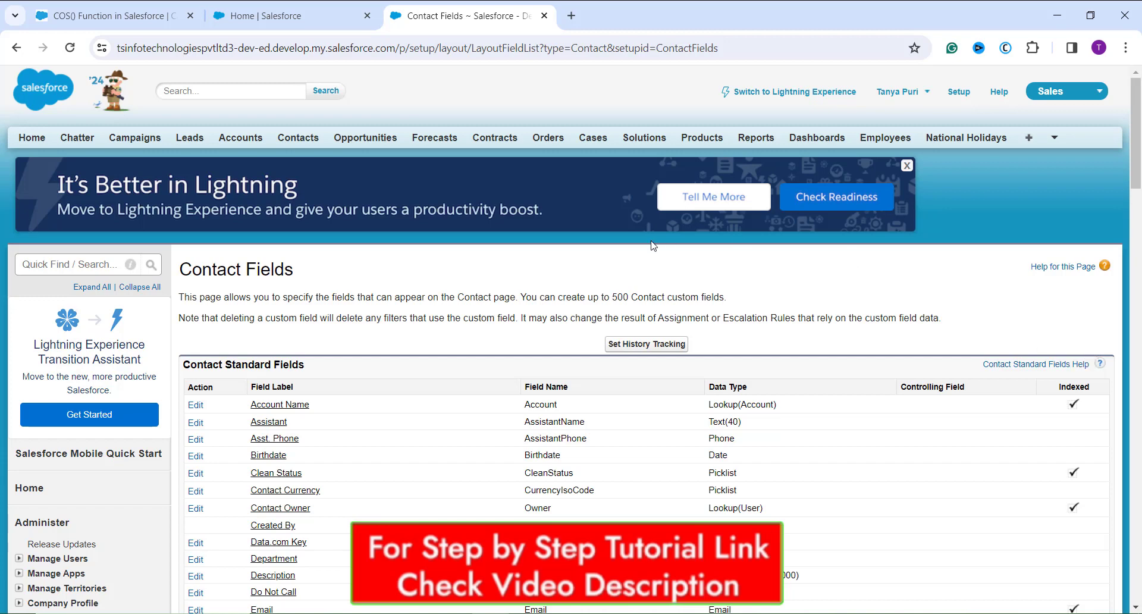
Open the recent contact belonging to Highland Manufacturing Ltd. and examine the Performance and Hike Chance fields in its details
left_click(317, 146)
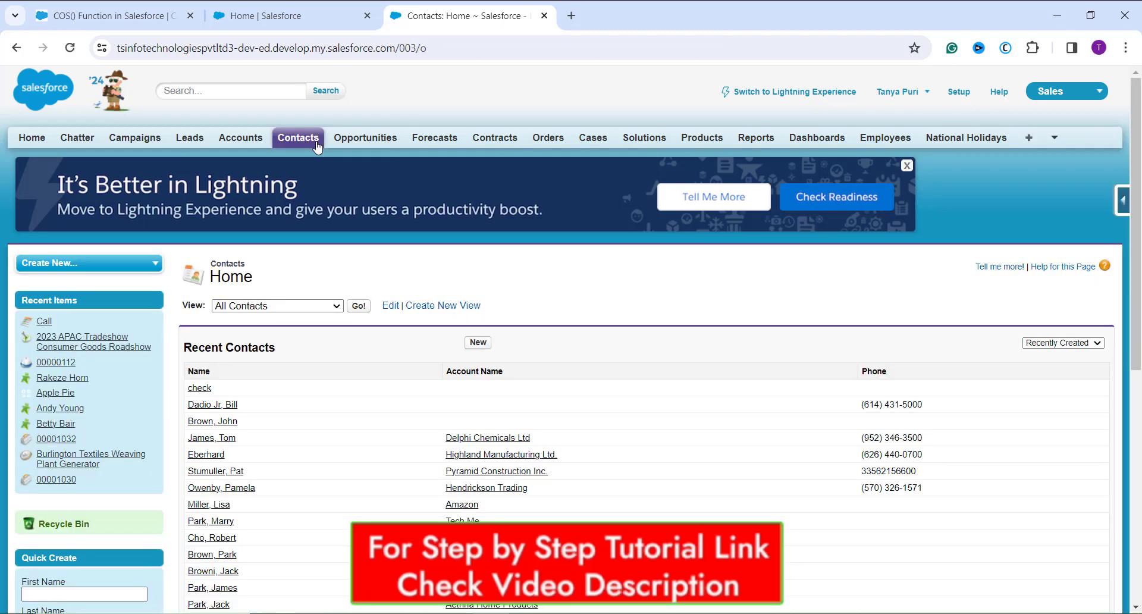
left_click(202, 456)
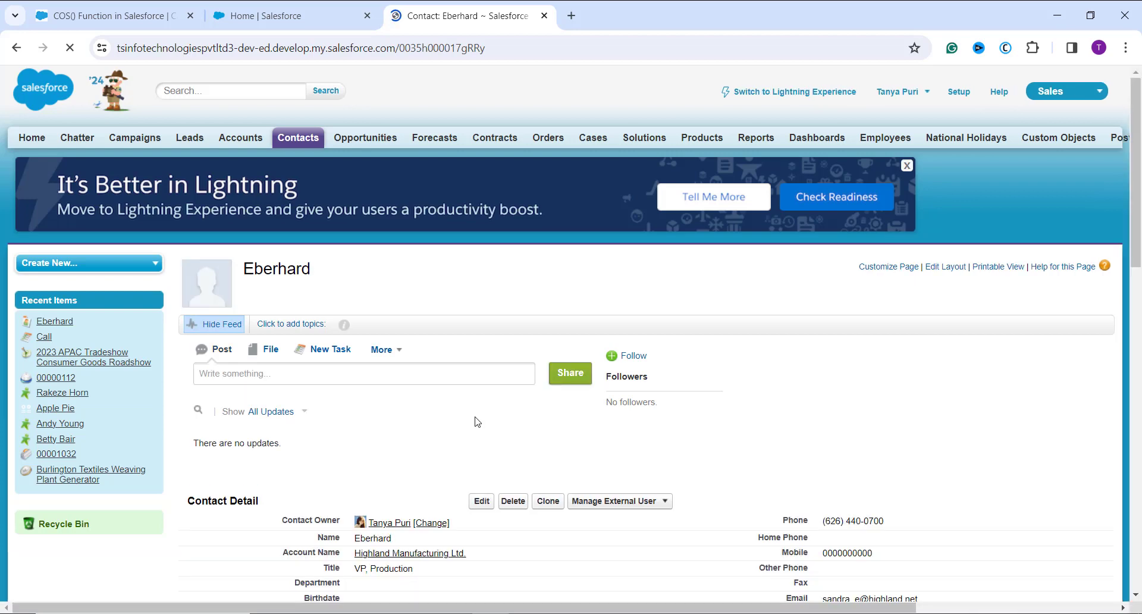
scroll(487, 513, "down", 5)
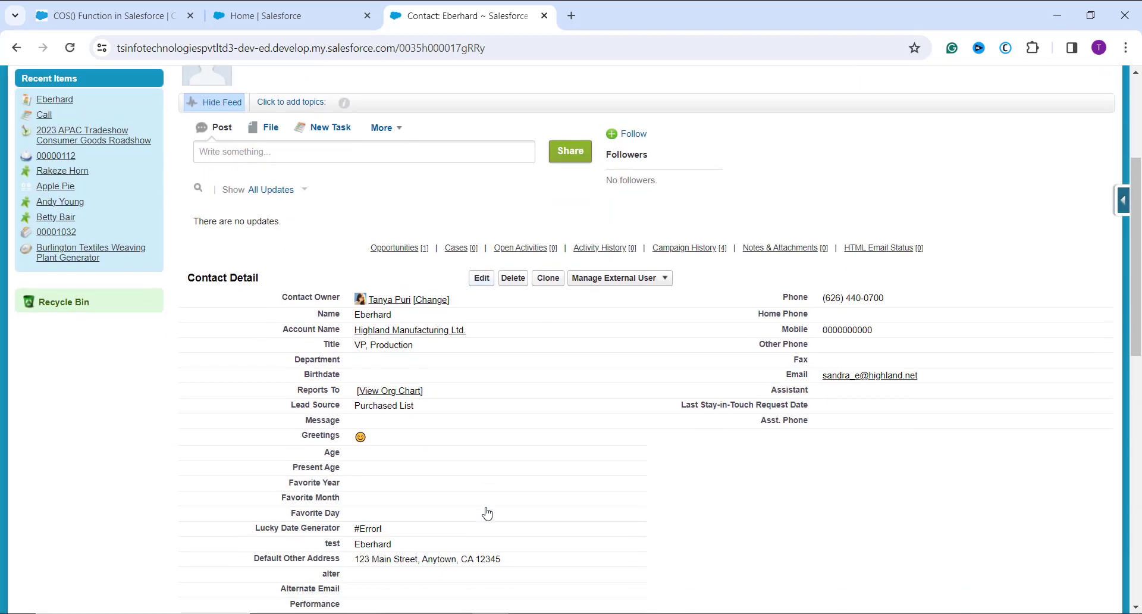
scroll(486, 513, "down", 2)
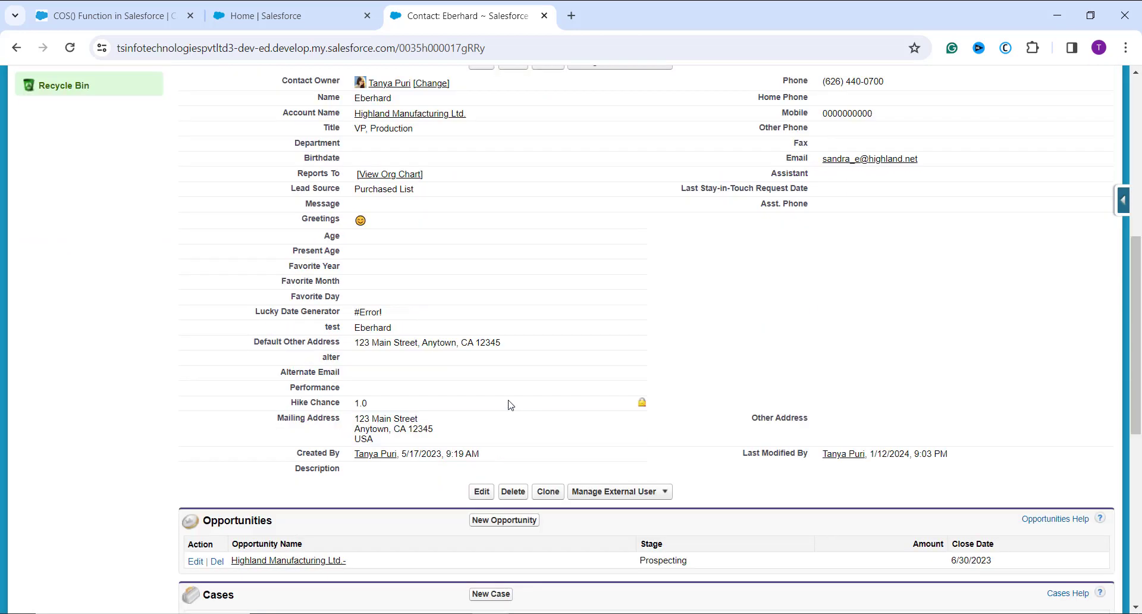
Set the contact's Performance field to 100, save the record, and check the recalculated Hike Chance field in its details
left_click(642, 389)
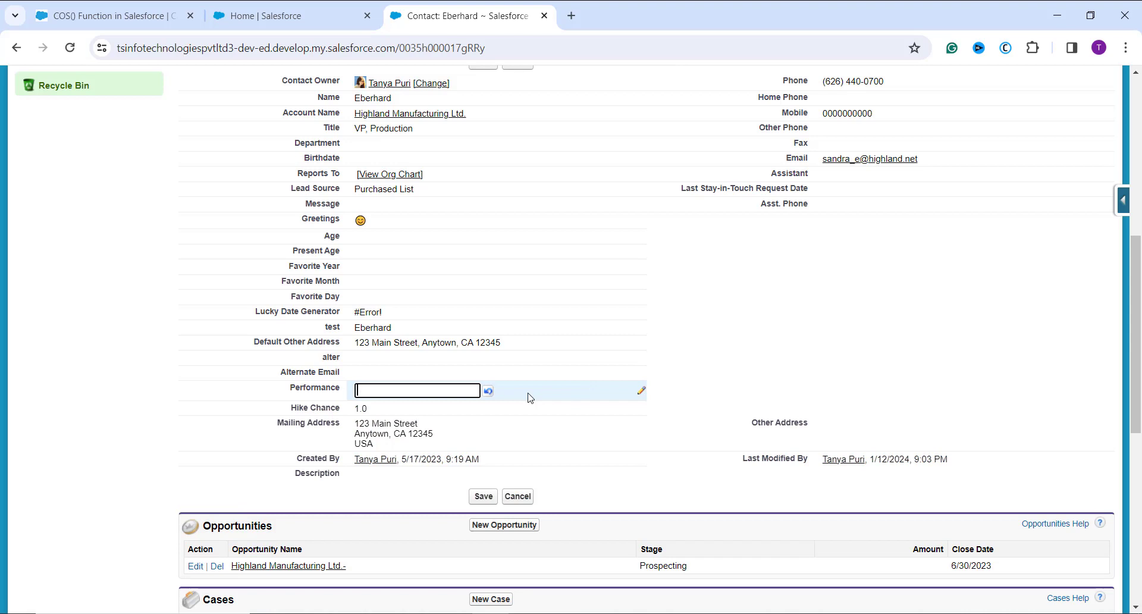
type("100")
left_click(166, 344)
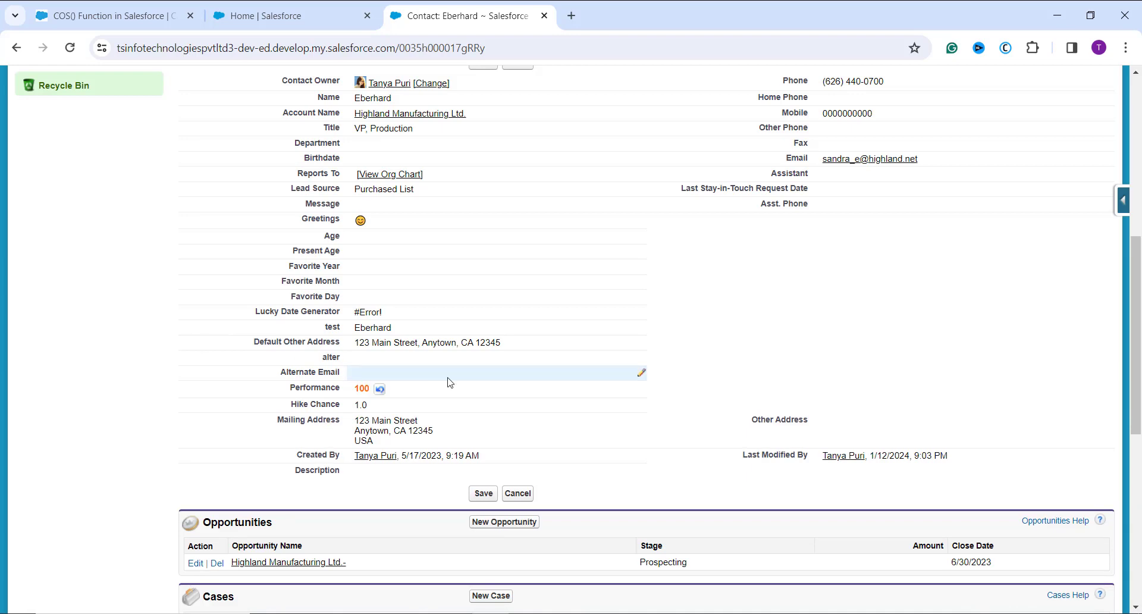
scroll(528, 342, "up", 4)
left_click(485, 287)
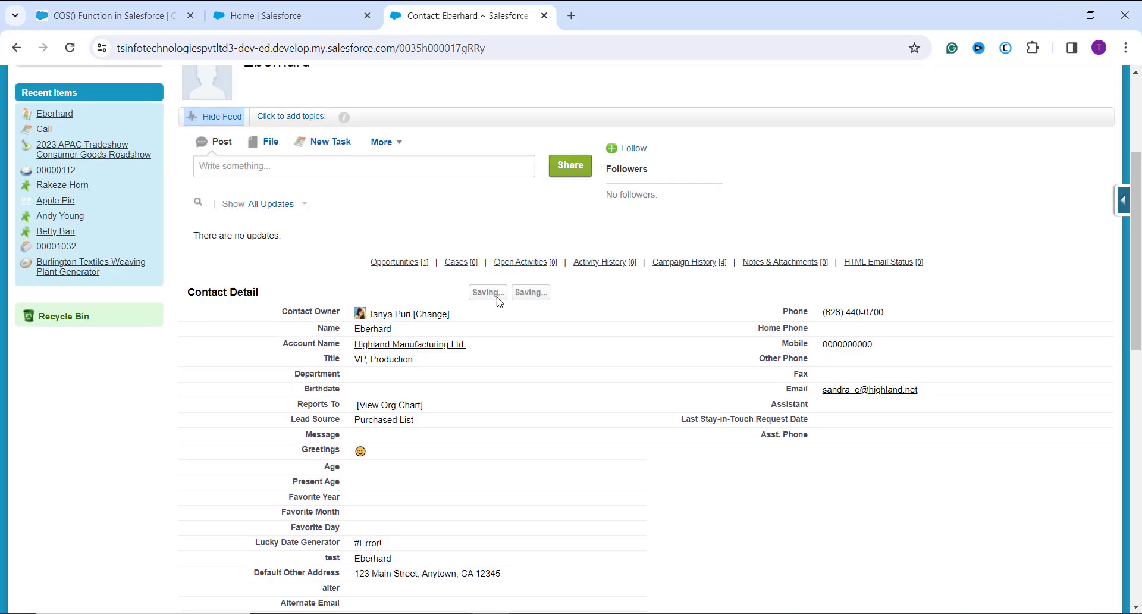
scroll(612, 422, "down", 4)
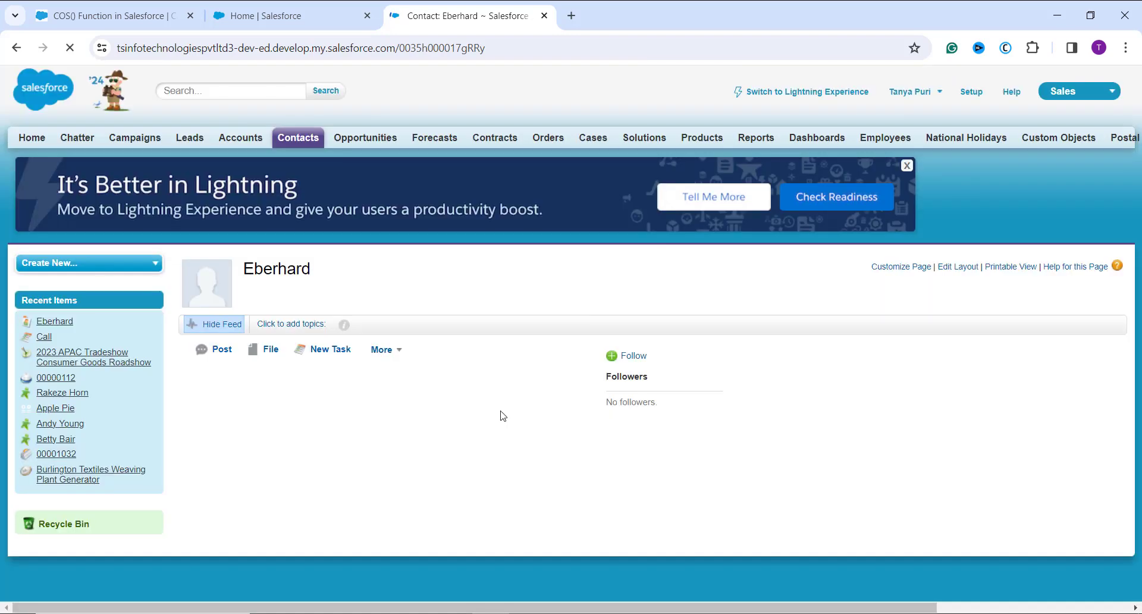
scroll(503, 416, "down", 5)
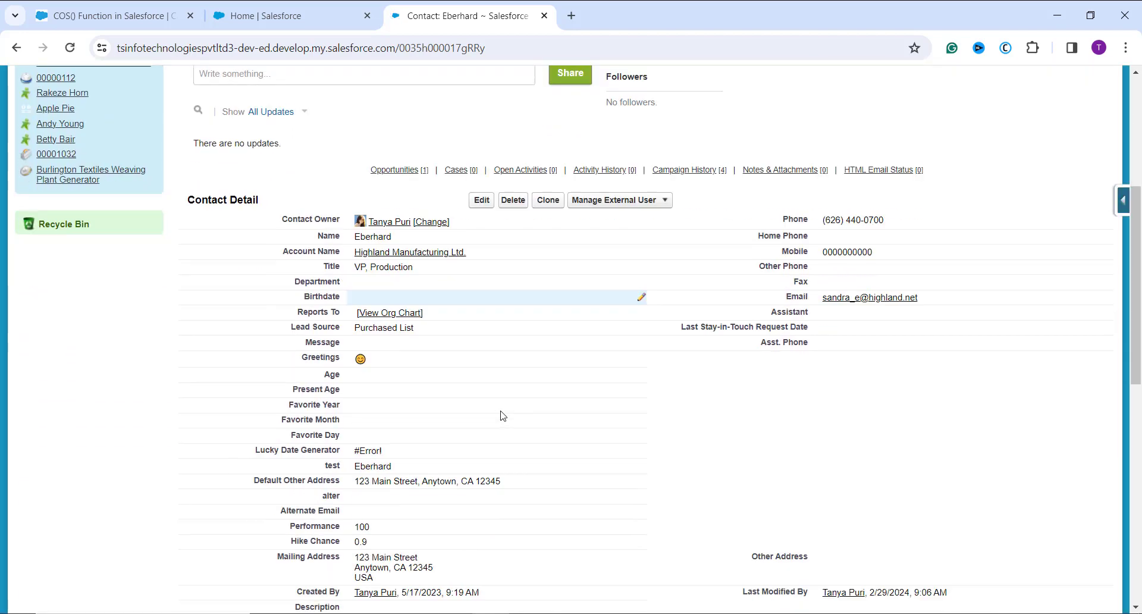
scroll(494, 416, "down", 2)
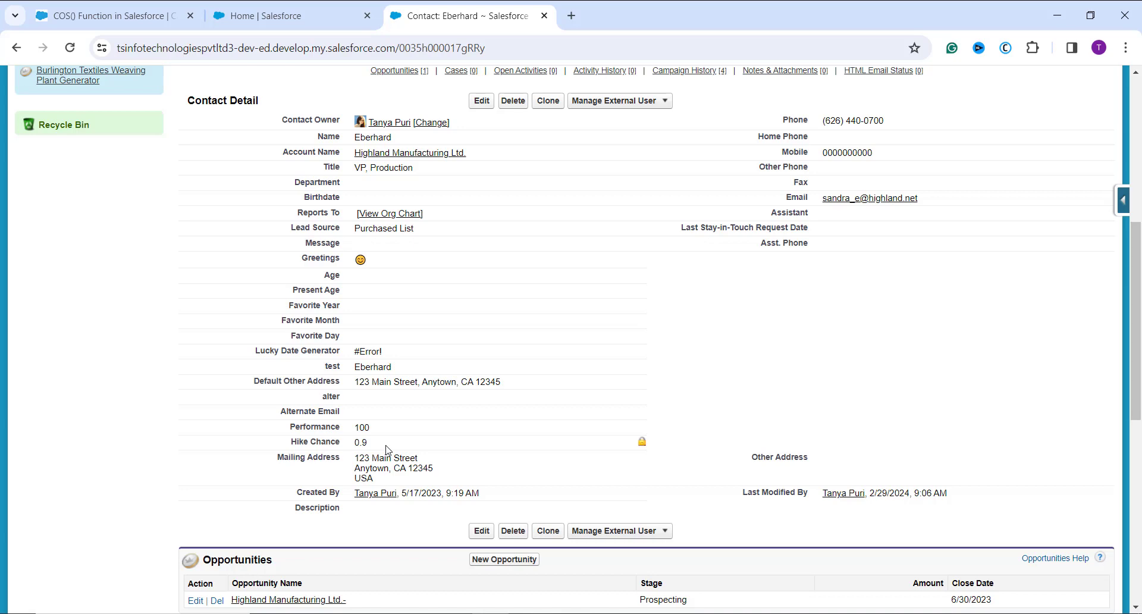
scroll(386, 449, "up", 5)
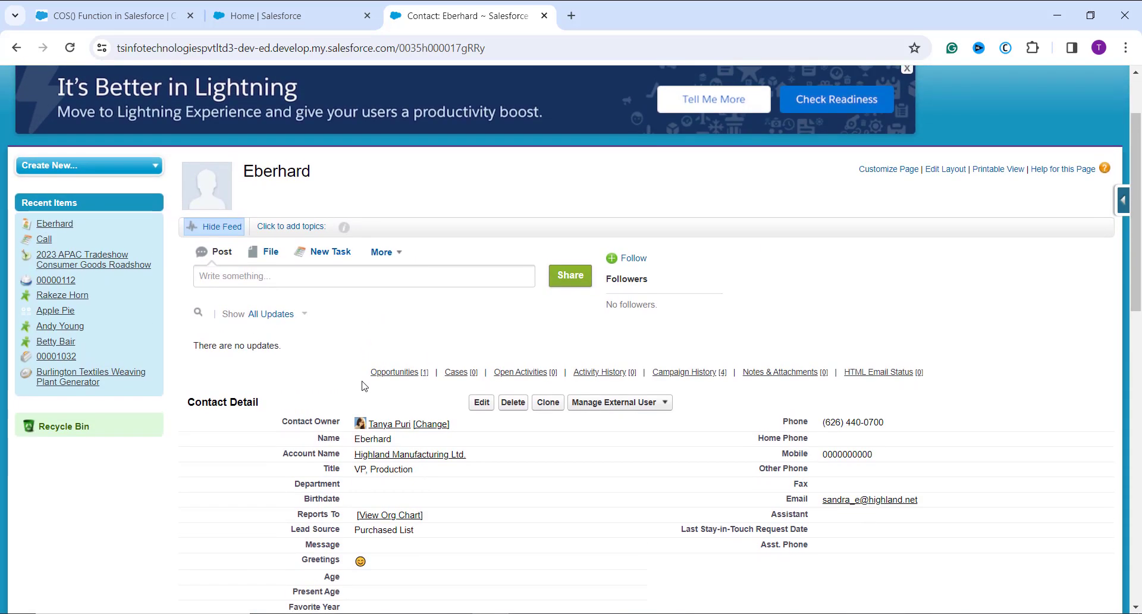